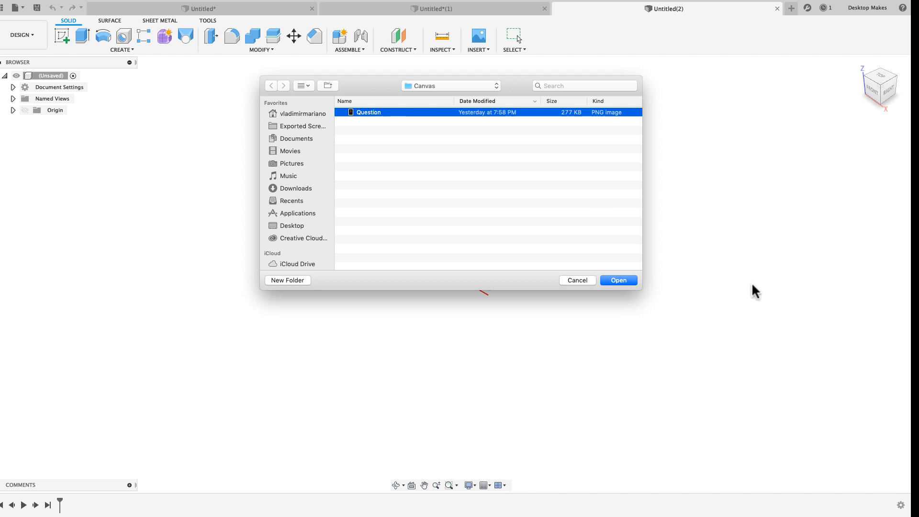
Insert Question.png as a canvas on the XY plane at 30 opacity, shifted about 4.86 mm in X and 6.02 mm in Y.
left_click(625, 282)
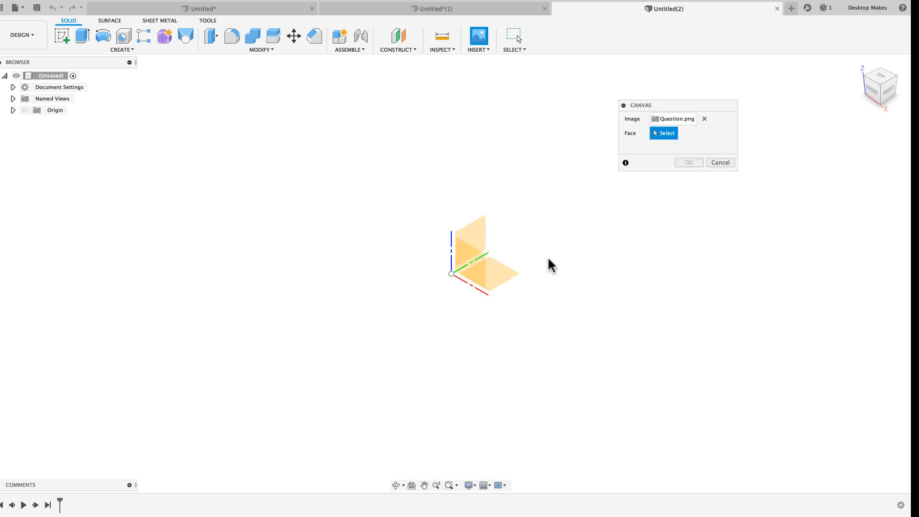
left_click(508, 283)
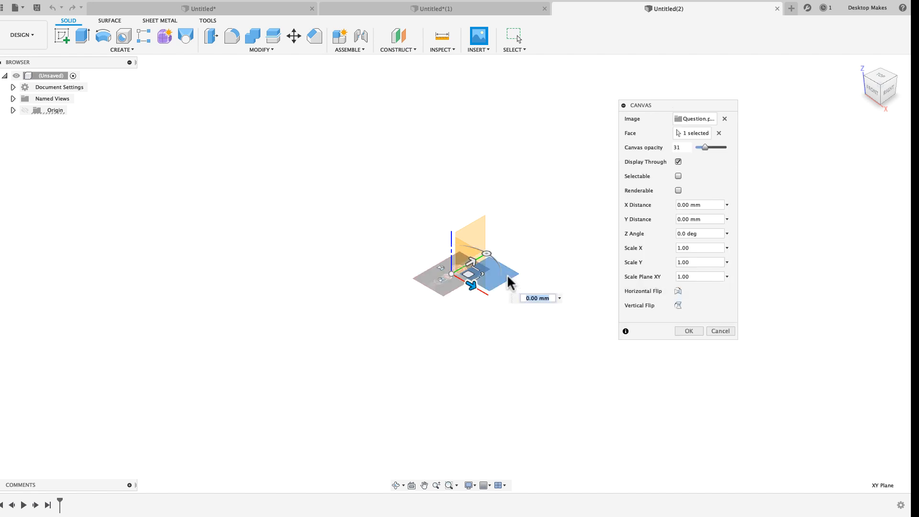
left_click(881, 78)
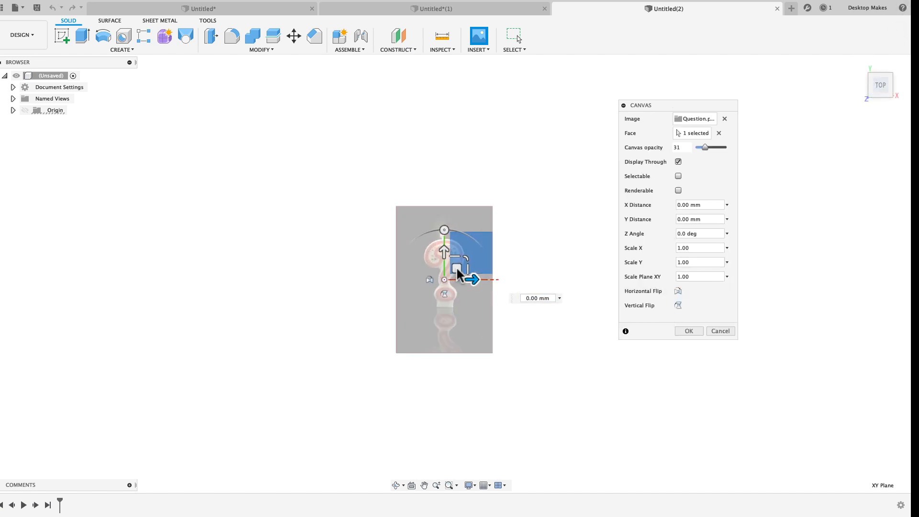
left_click_drag(456, 270, 501, 215)
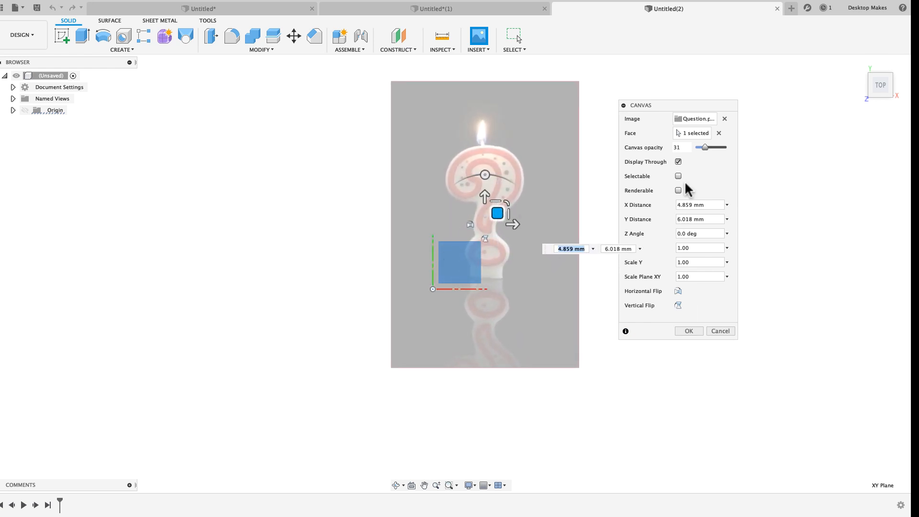
mouse_move(700, 145)
left_mouse_down()
mouse_move(711, 148)
mouse_move(706, 158)
left_mouse_up()
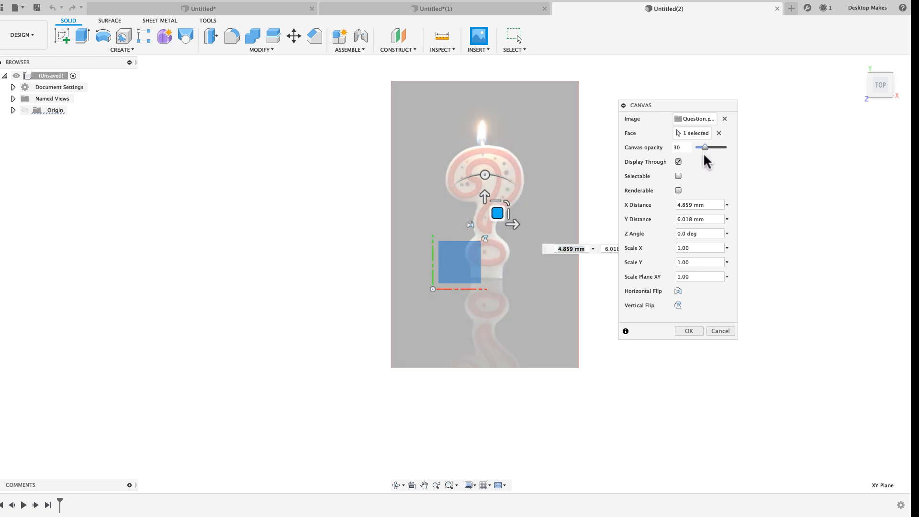
left_click(689, 331)
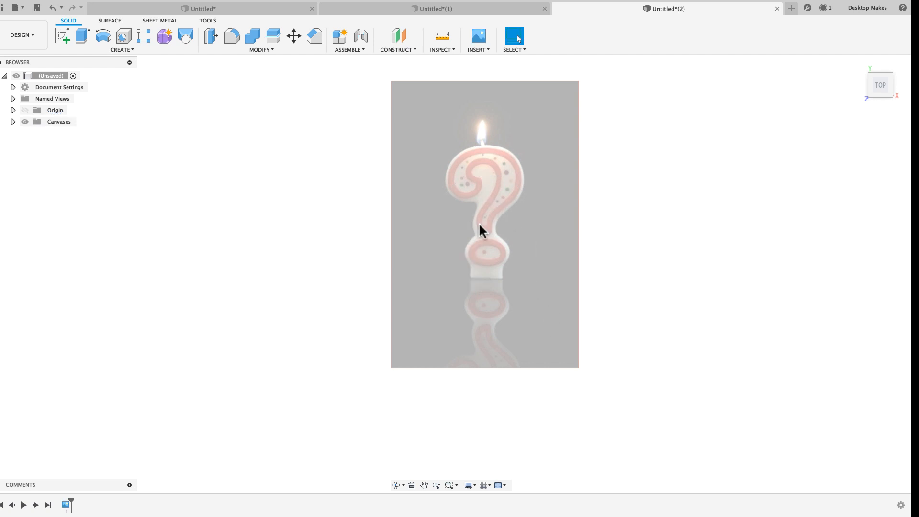
Calibrate the Question canvas by the candle's height, from the bottom of its base to the top of the question mark.
left_click(13, 121)
right_click(76, 133)
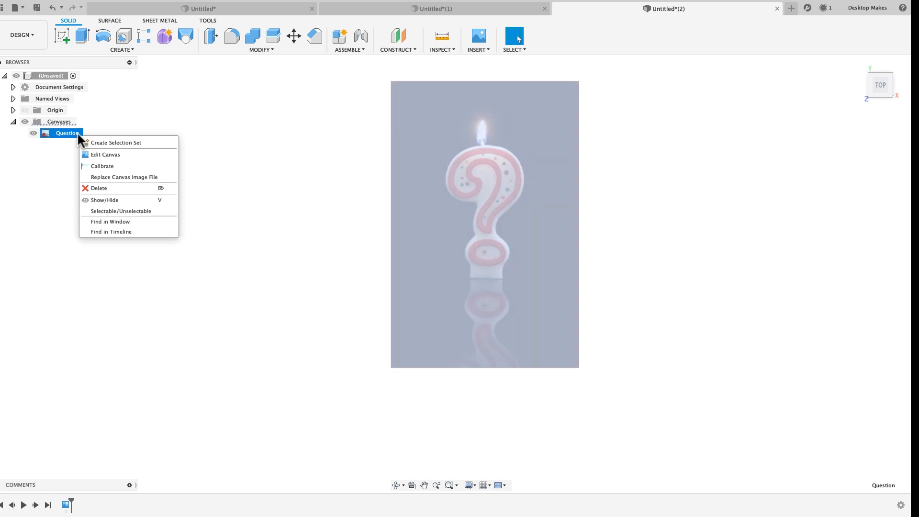
left_click(101, 166)
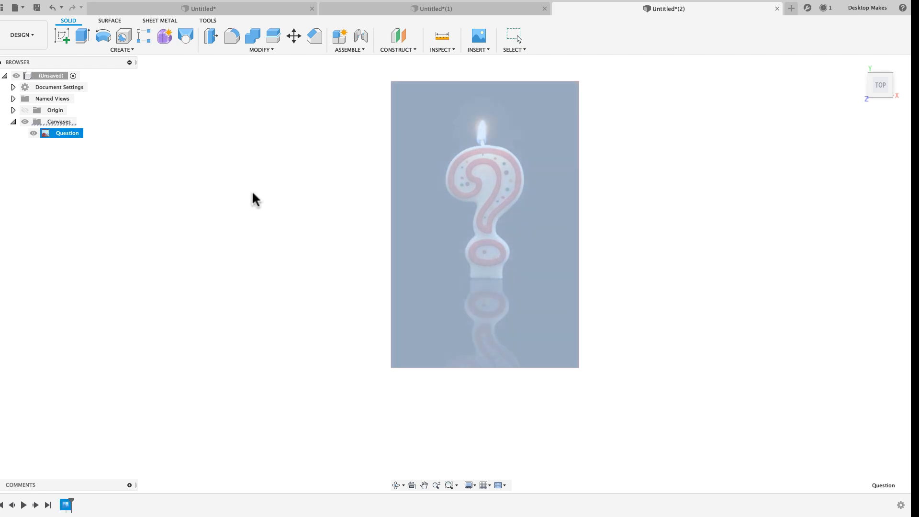
left_click(489, 279)
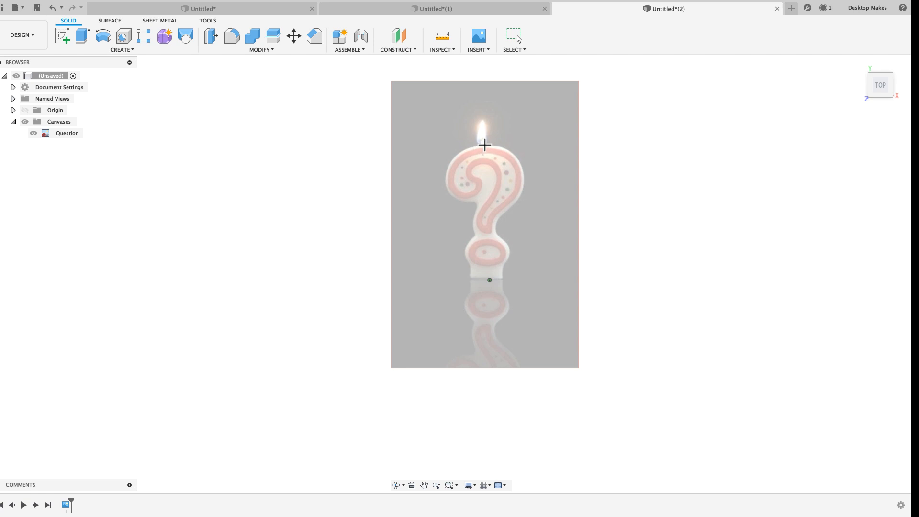
left_click(484, 144)
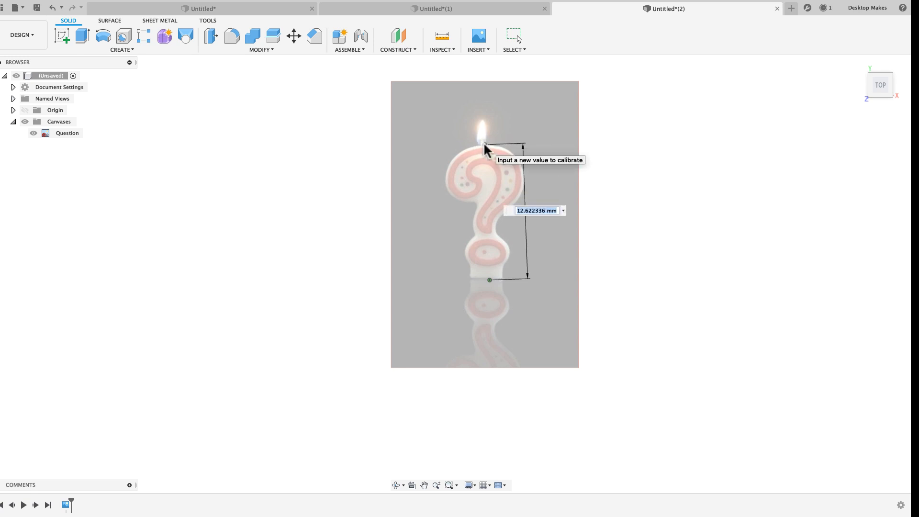
type("58")
key("Return")
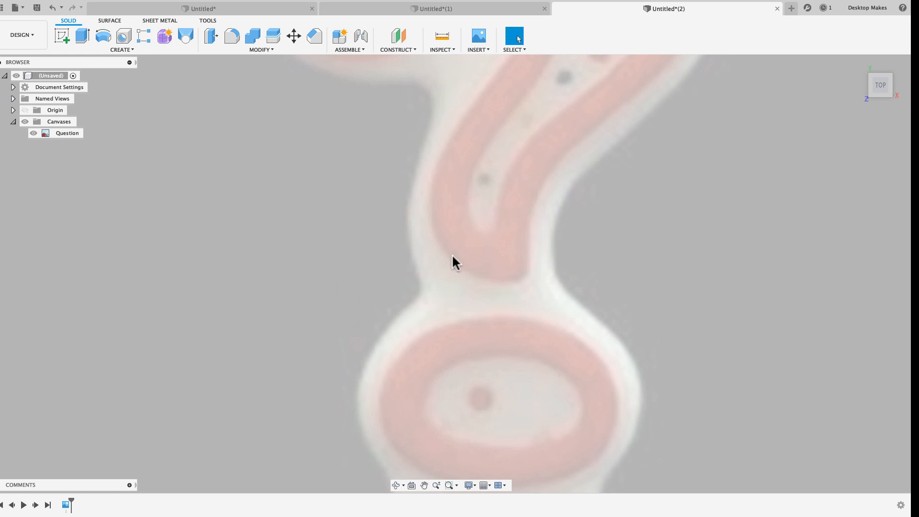
scroll(451, 254, "down", 5)
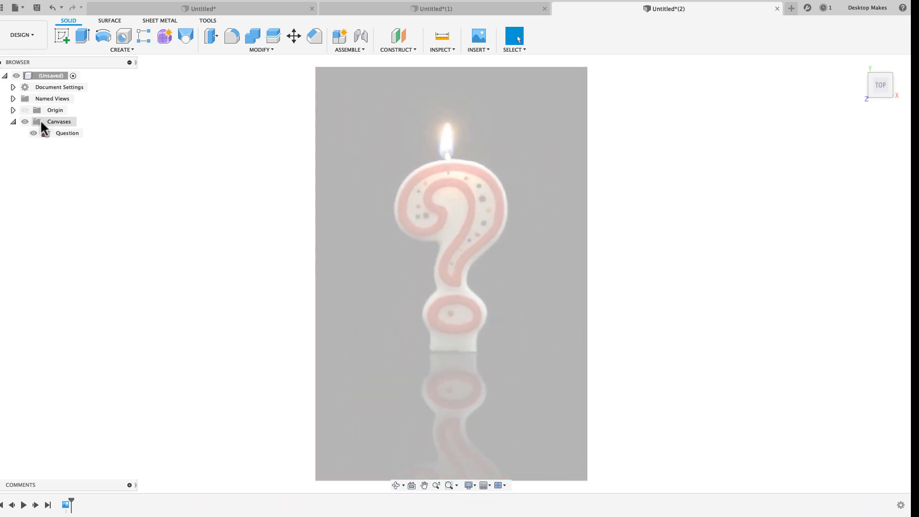
Move the Question canvas about 18.4 mm in X and 29.3 mm in Y, showing the origin only while positioning it.
left_click(26, 110)
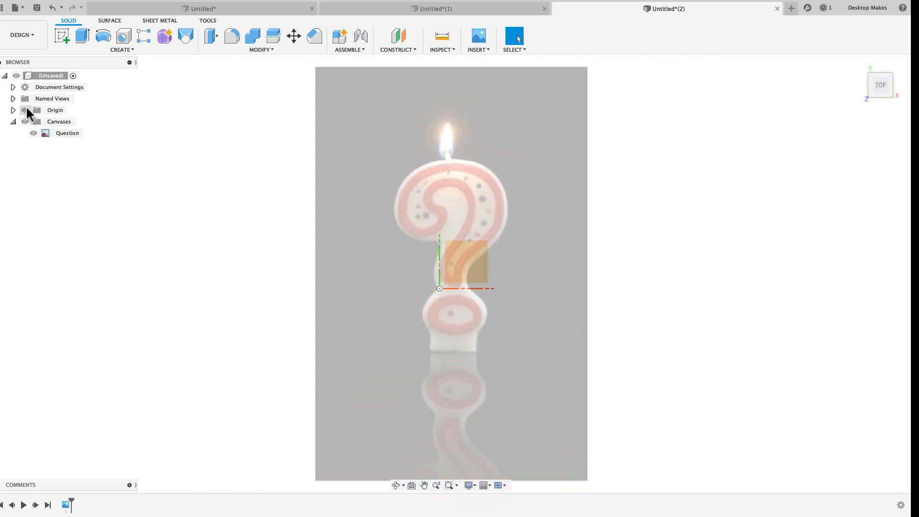
right_click(68, 139)
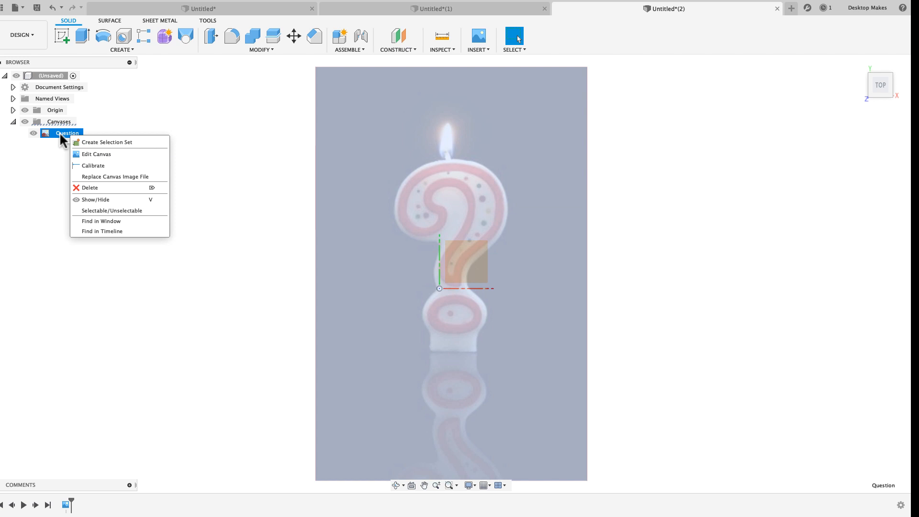
left_click(102, 153)
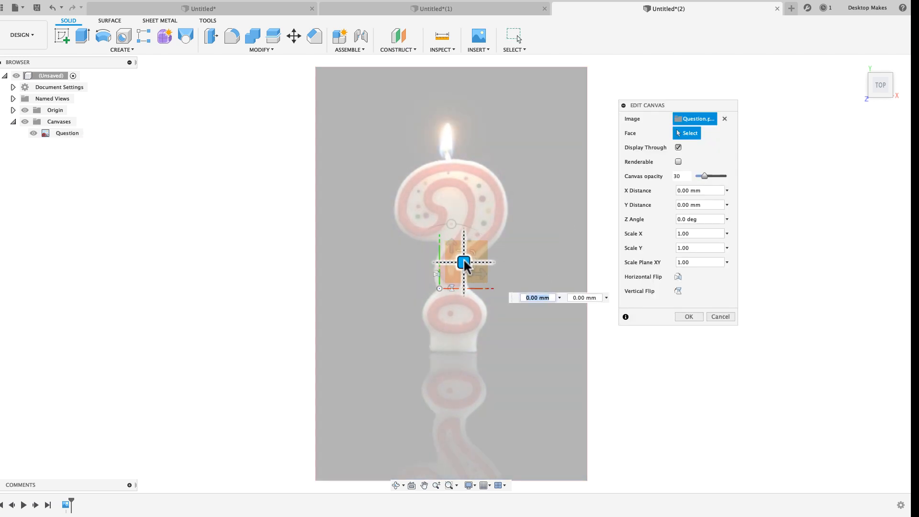
left_click_drag(464, 263, 506, 192)
middle_click_drag(473, 235, 339, 346)
left_click_drag(375, 303, 377, 301)
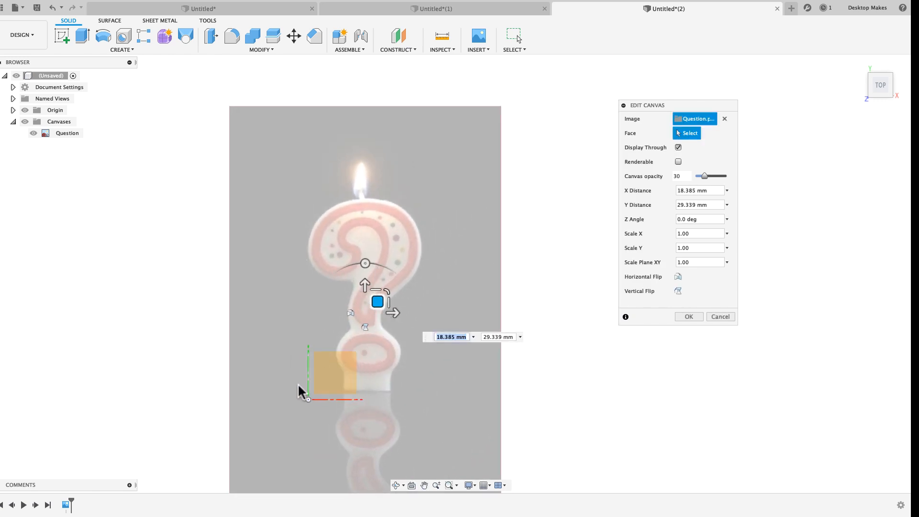
left_click(688, 317)
left_click(27, 109)
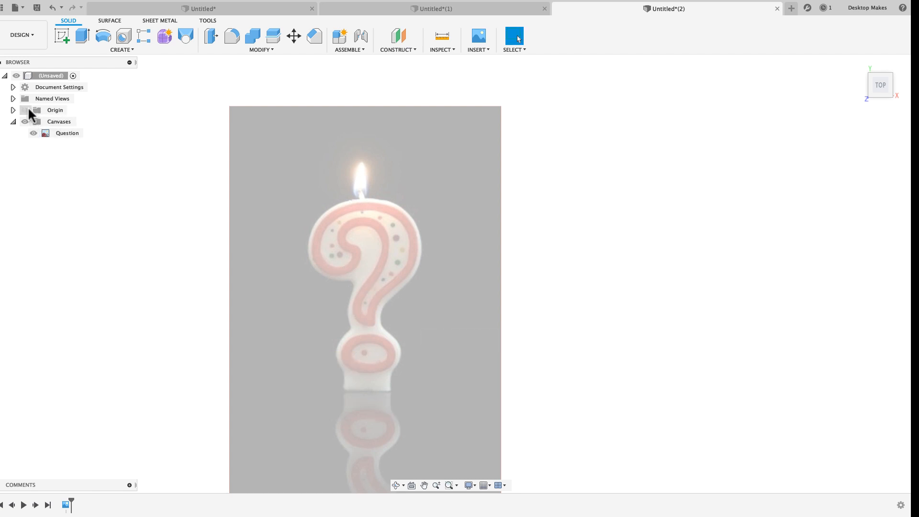
Create a new sketch on the XY plane over the candle image.
left_click(104, 49)
left_click(104, 70)
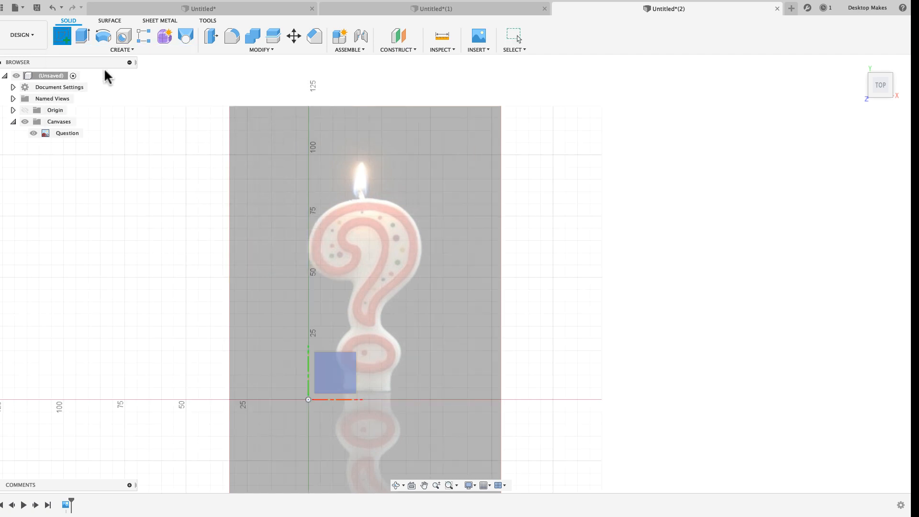
left_click(339, 382)
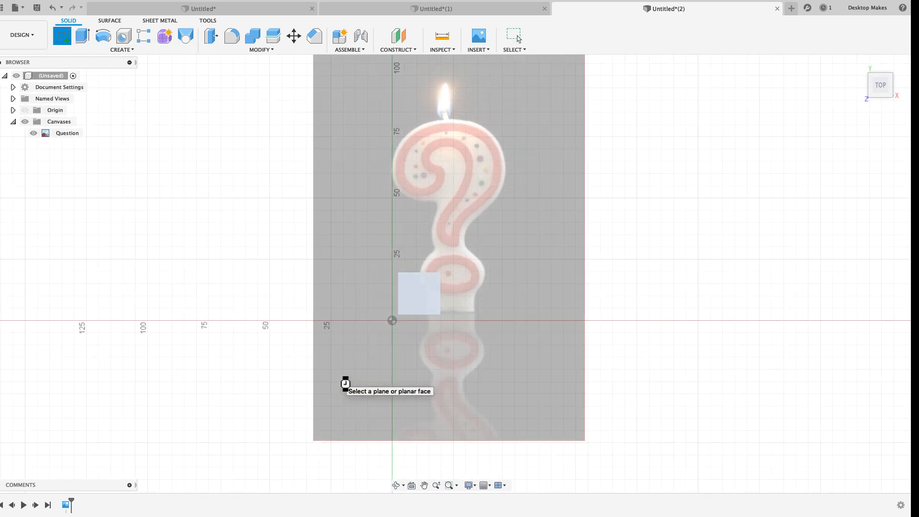
mouse_move(445, 297)
middle_mouse_down()
mouse_move(357, 387)
mouse_move(299, 413)
mouse_move(333, 330)
middle_mouse_up()
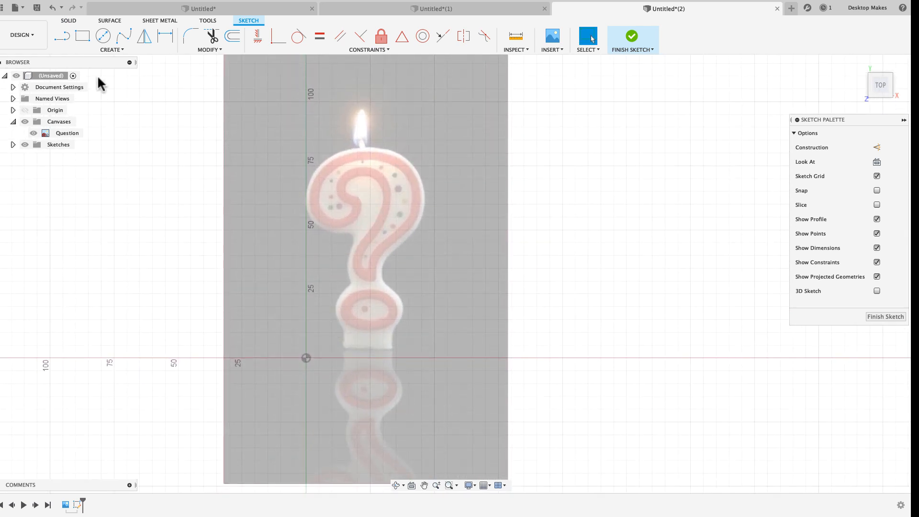
Trace the red question mark's outline with a closed fit point spline, starting at the hook's inner tip, and check its profile.
left_click(86, 49)
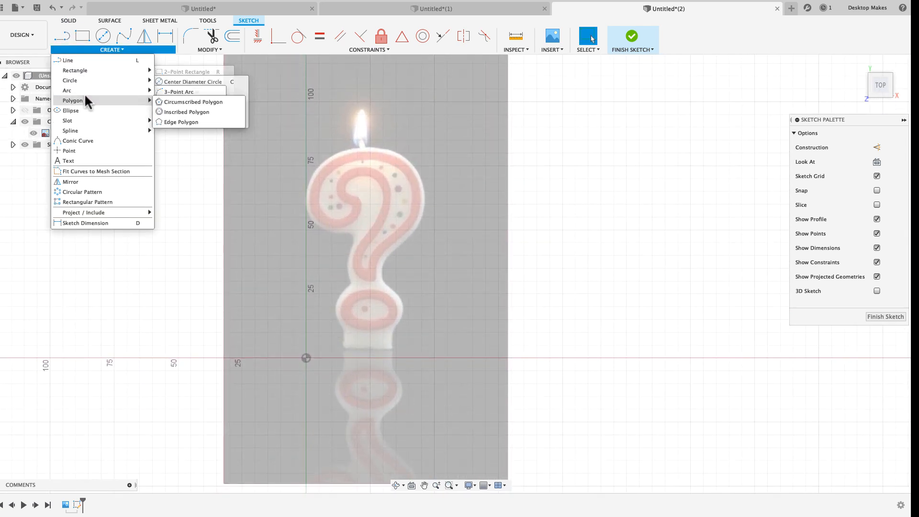
mouse_move(85, 129)
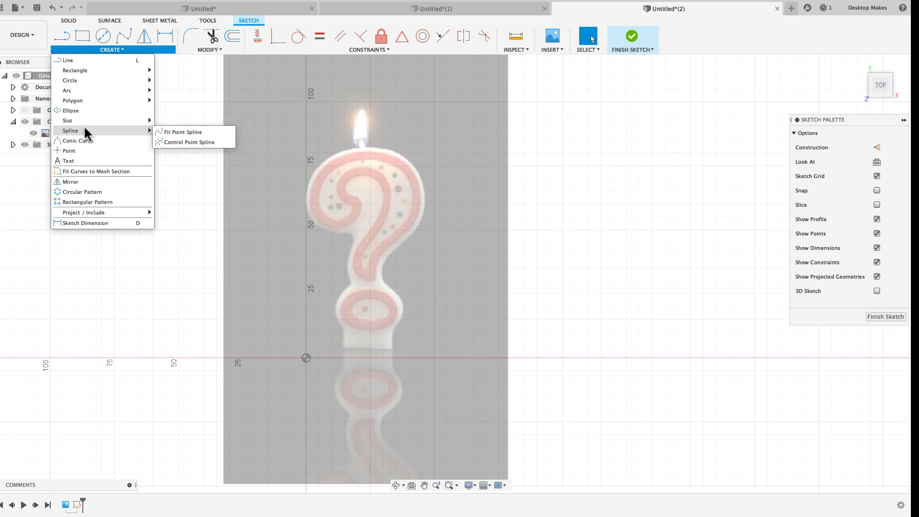
left_click(198, 133)
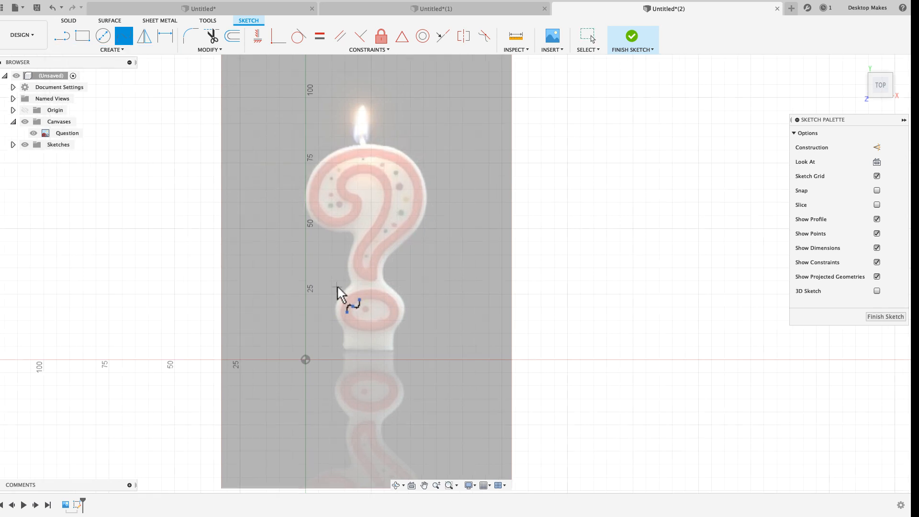
scroll(337, 286, "up", 2)
scroll(338, 285, "up", 2)
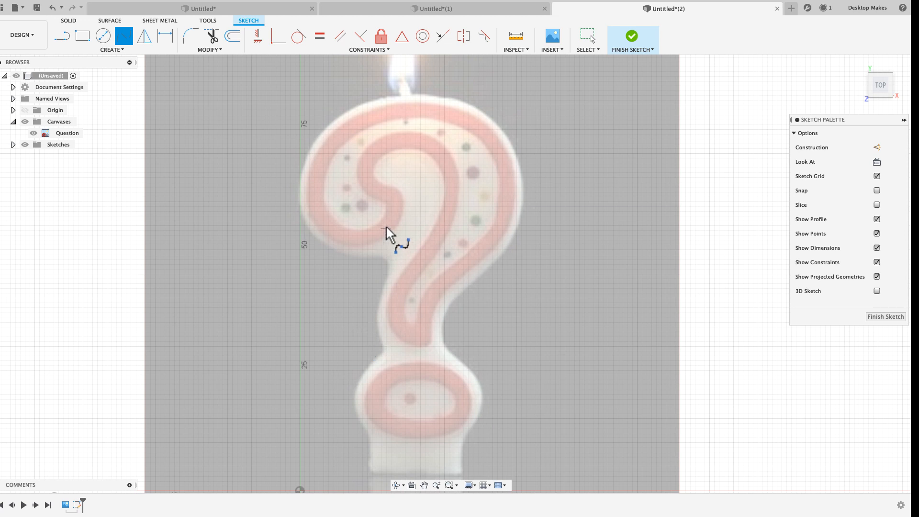
left_click(361, 239)
left_click(311, 189)
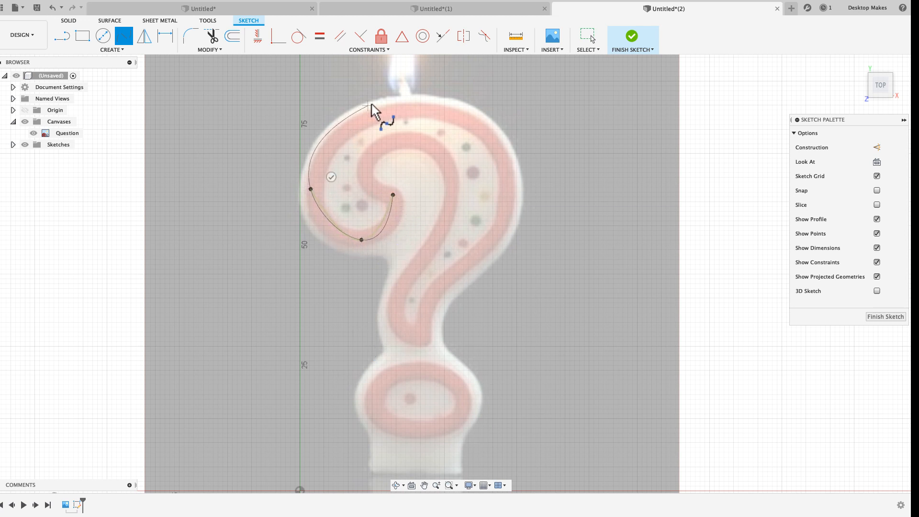
left_click(411, 104)
left_click(510, 181)
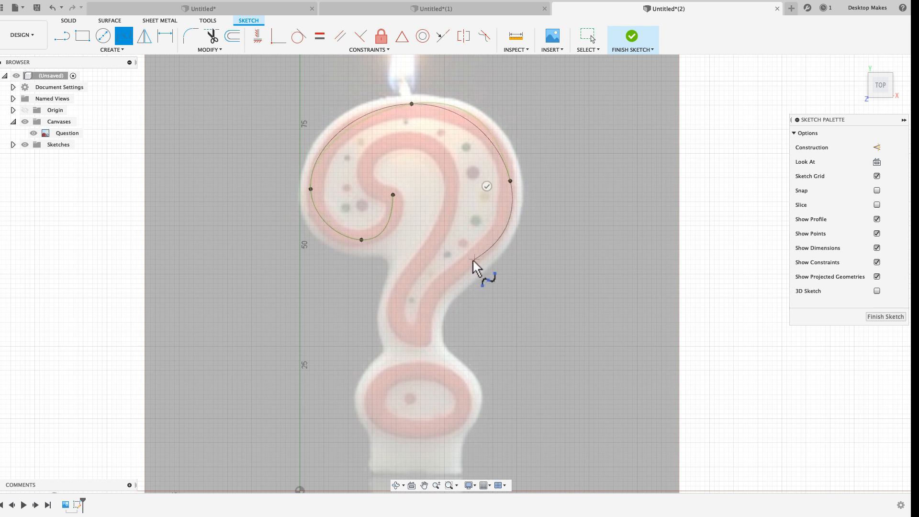
left_click(467, 263)
left_click(428, 340)
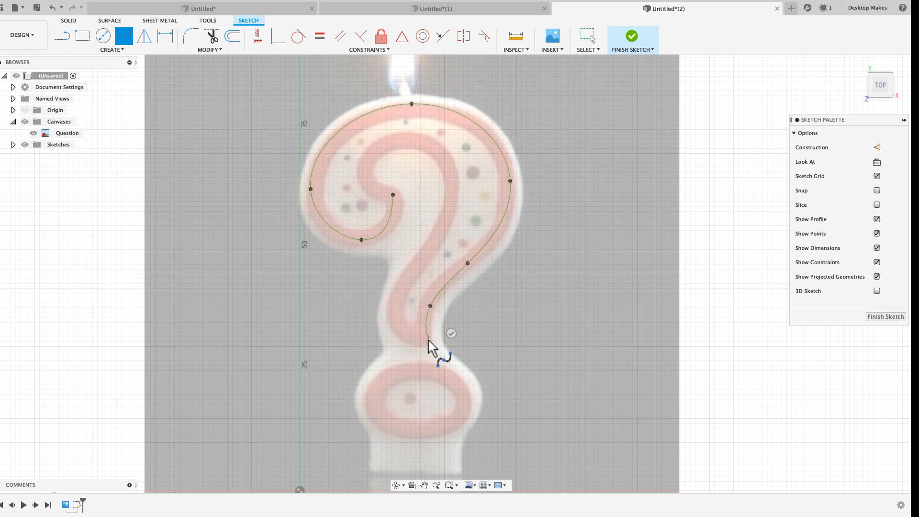
left_click(419, 344)
left_click(393, 301)
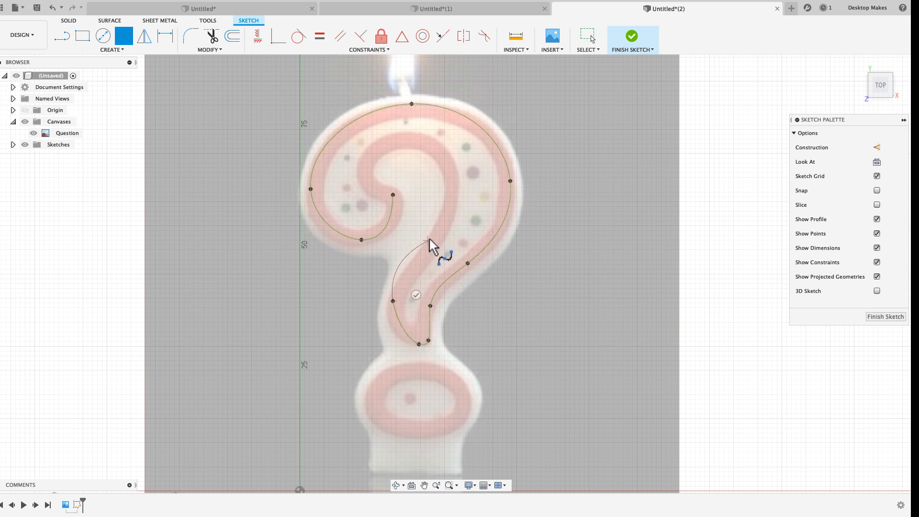
left_click(437, 217)
left_click(423, 149)
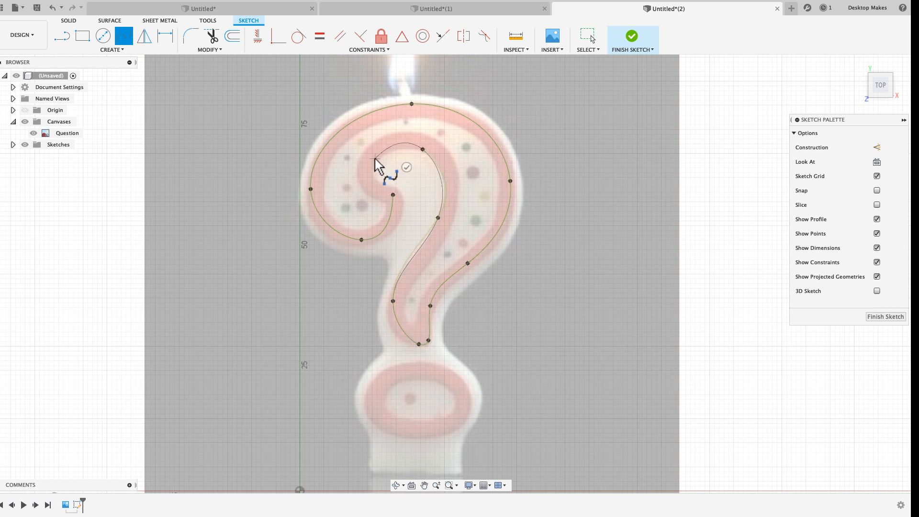
left_click(372, 172)
left_click(392, 194)
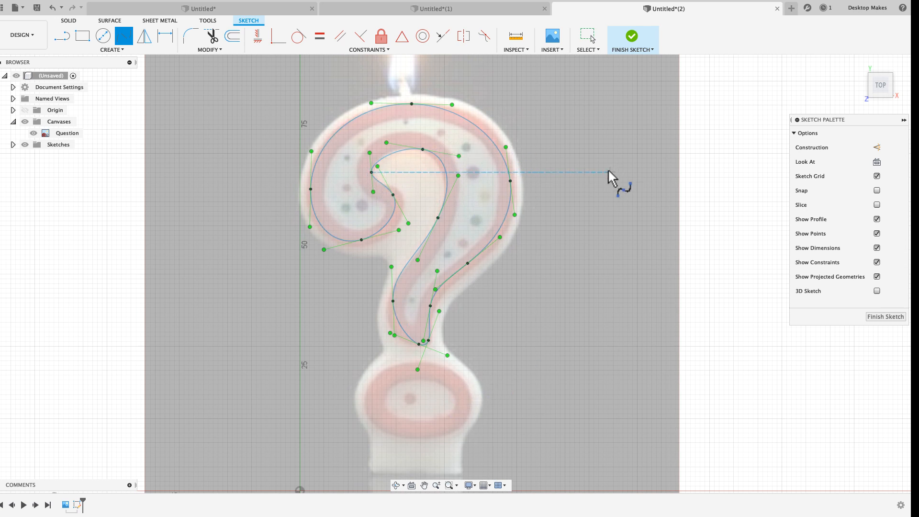
key("Escape")
left_click(473, 206)
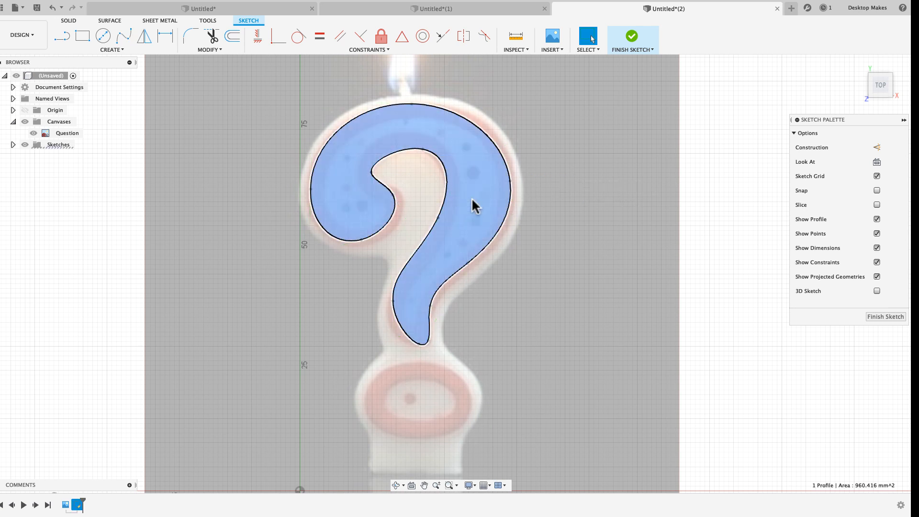
left_click(548, 181)
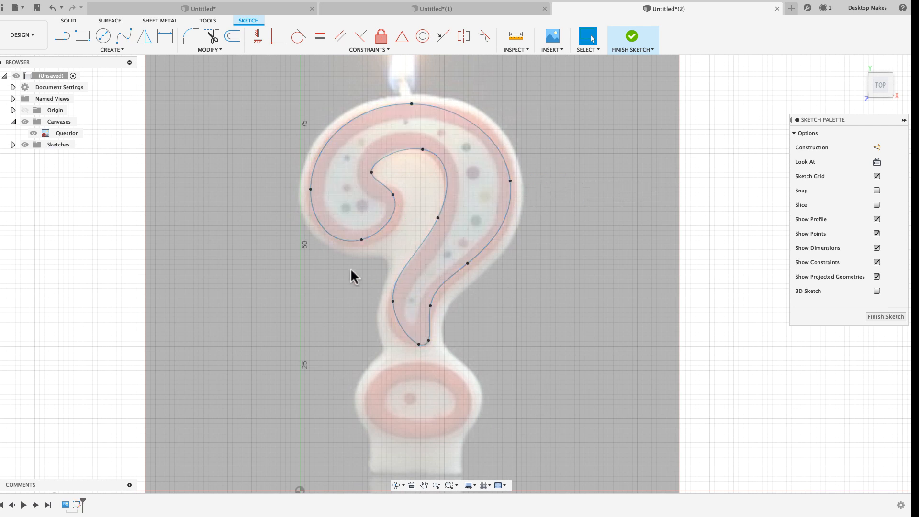
Shift the spline point at the hook's inner tip outward to the red edge and shorten its tangent handle.
left_click(393, 193)
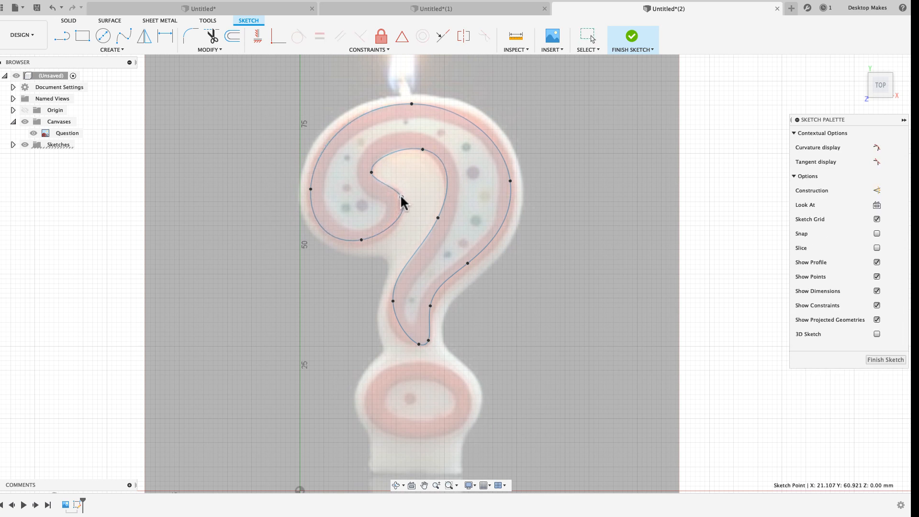
left_click(401, 196)
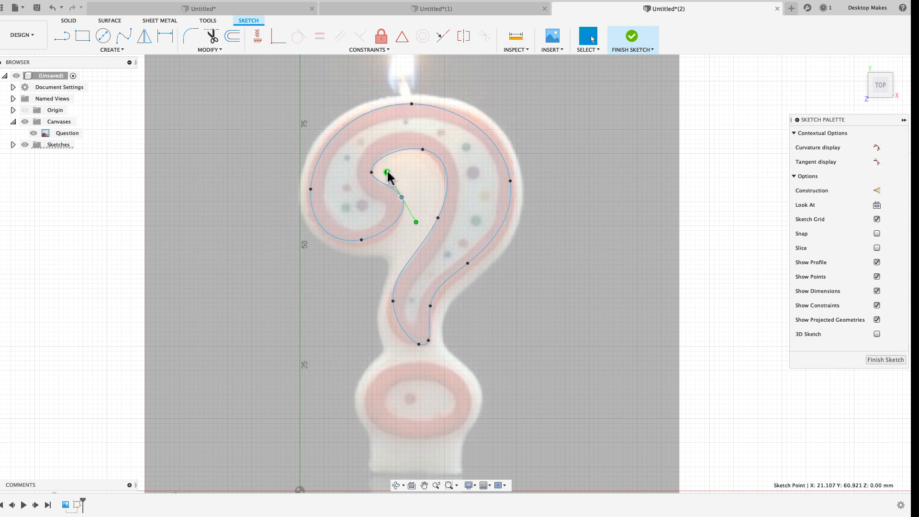
left_click_drag(387, 172, 396, 186)
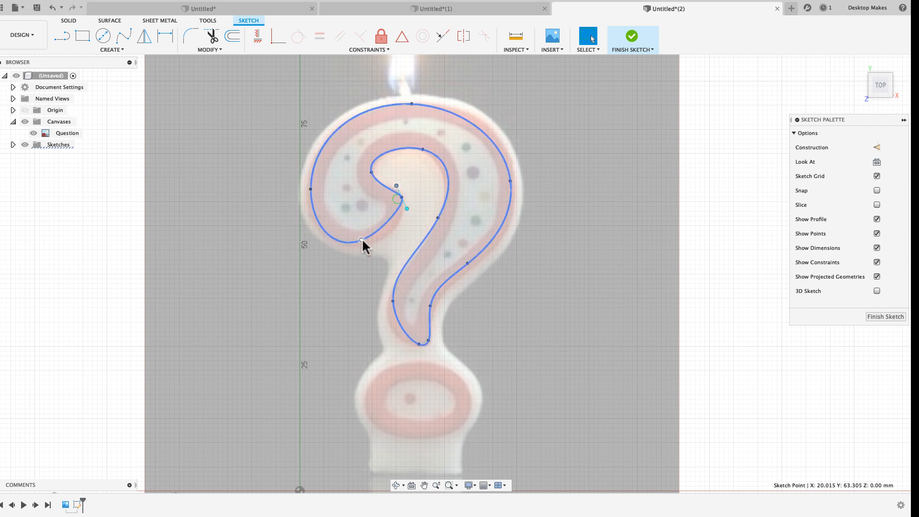
Move the spline points along the hook's underside, inner tip, left side, top and right side down to the stem onto the red outline's edge.
left_click_drag(362, 239, 369, 241)
left_click_drag(402, 197, 403, 195)
left_click_drag(311, 189, 306, 192)
left_click_drag(411, 104, 422, 103)
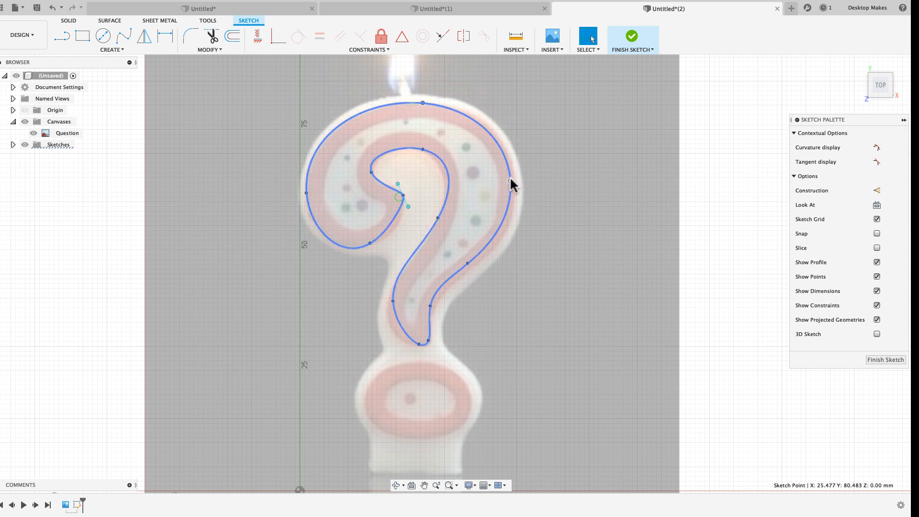
left_click_drag(510, 181, 514, 187)
left_click_drag(468, 263, 473, 262)
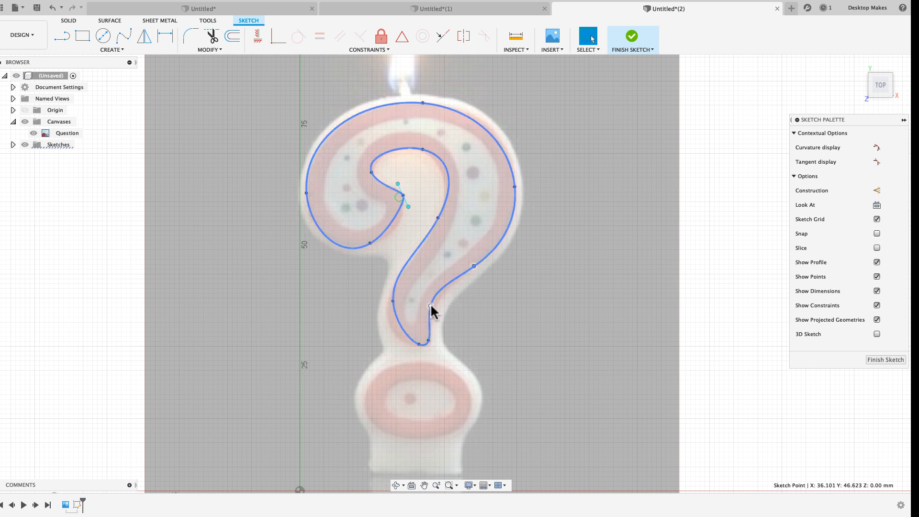
left_click_drag(430, 306, 436, 307)
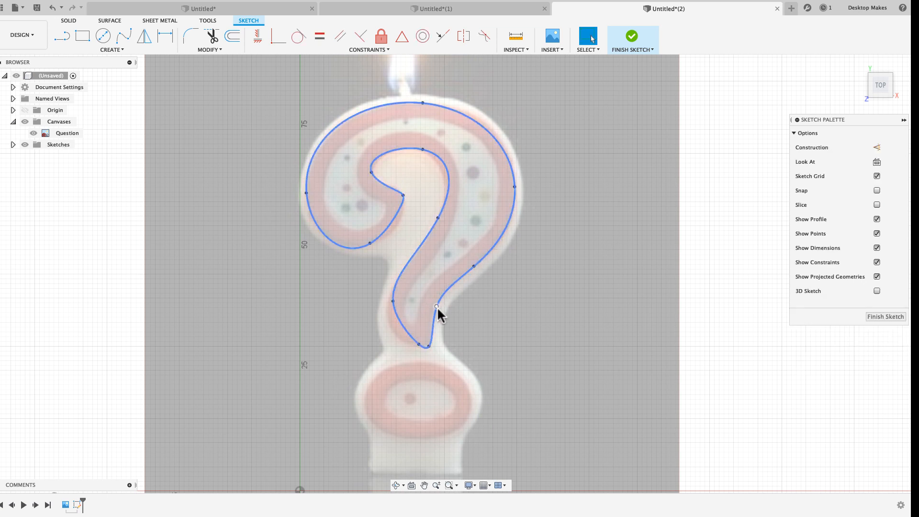
Reposition the spline points on the stem's lower left end and the hook's underside to follow the red outline.
left_click_drag(418, 344, 415, 342)
left_click_drag(392, 302, 405, 343)
left_click(415, 342)
left_click_drag(405, 342, 398, 336)
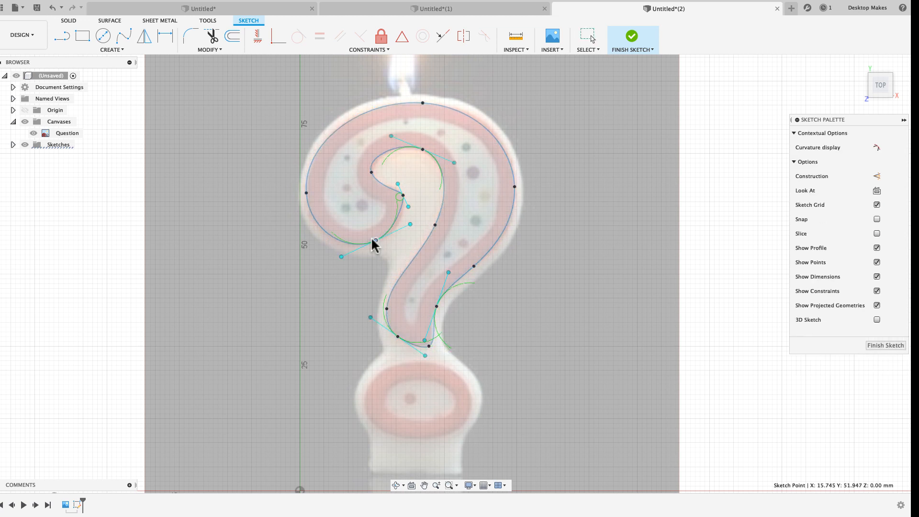
mouse_move(374, 238)
left_mouse_down()
mouse_move(380, 234)
mouse_move(370, 250)
mouse_move(361, 238)
mouse_move(382, 237)
mouse_move(361, 246)
mouse_move(375, 241)
left_mouse_up()
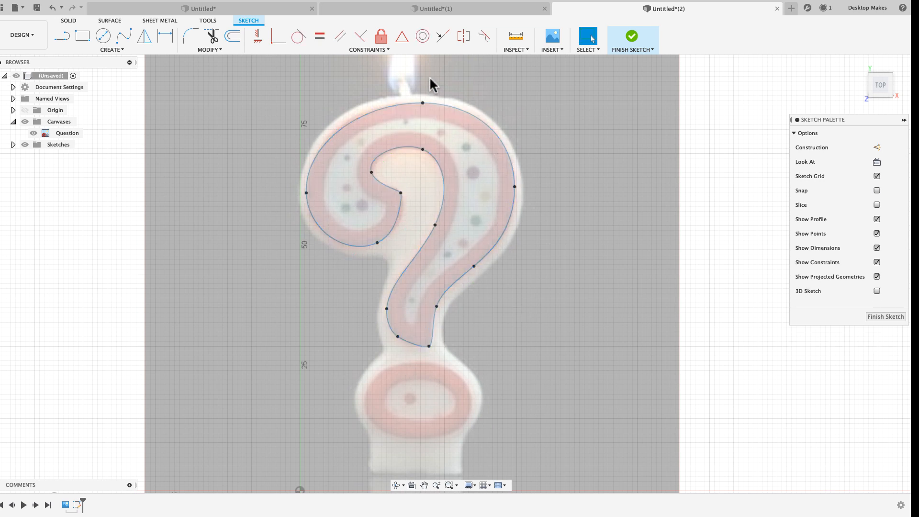
Draw an ellipse about 16 mm high centred on the red dot below the question mark and adjust its width to the red edge.
middle_click_drag(303, 353, 306, 272)
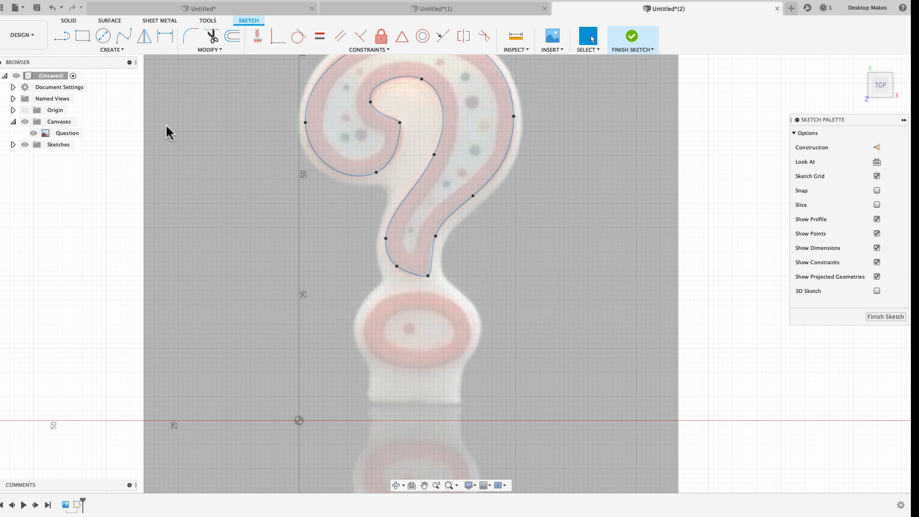
left_click(124, 48)
mouse_move(106, 104)
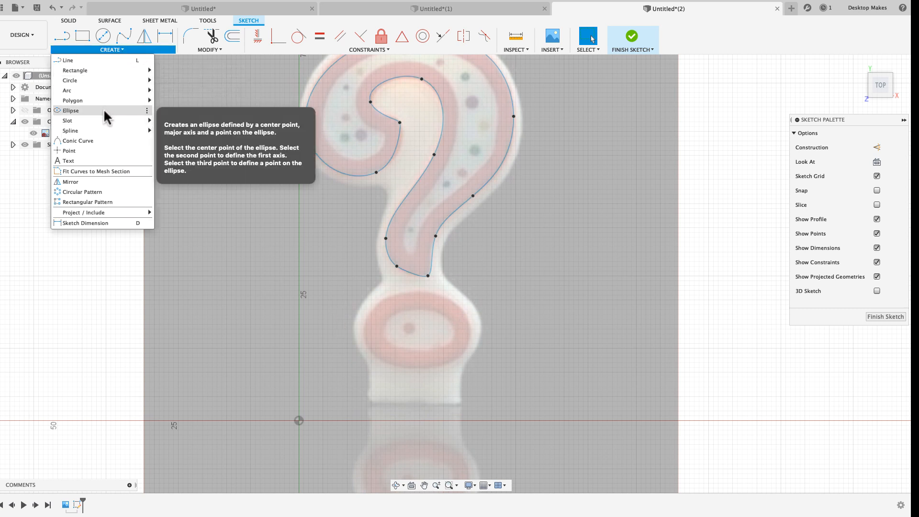
left_click(105, 115)
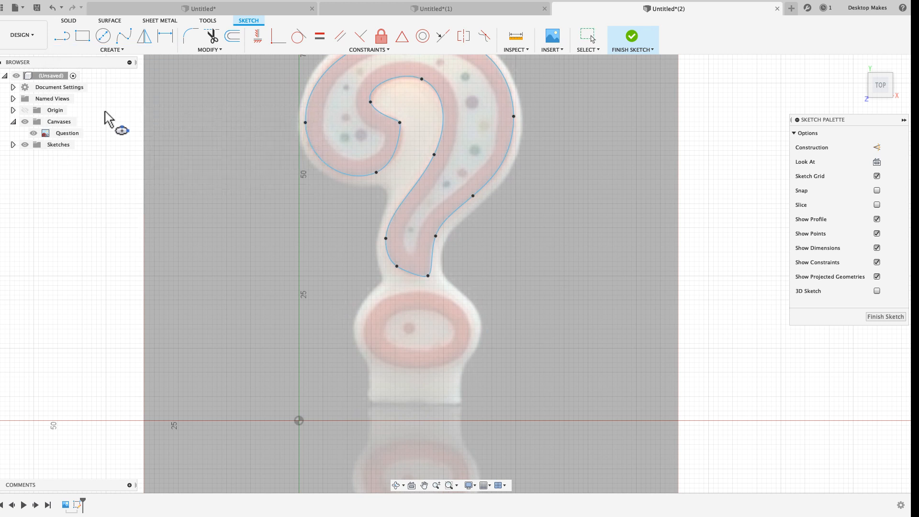
left_click(419, 330)
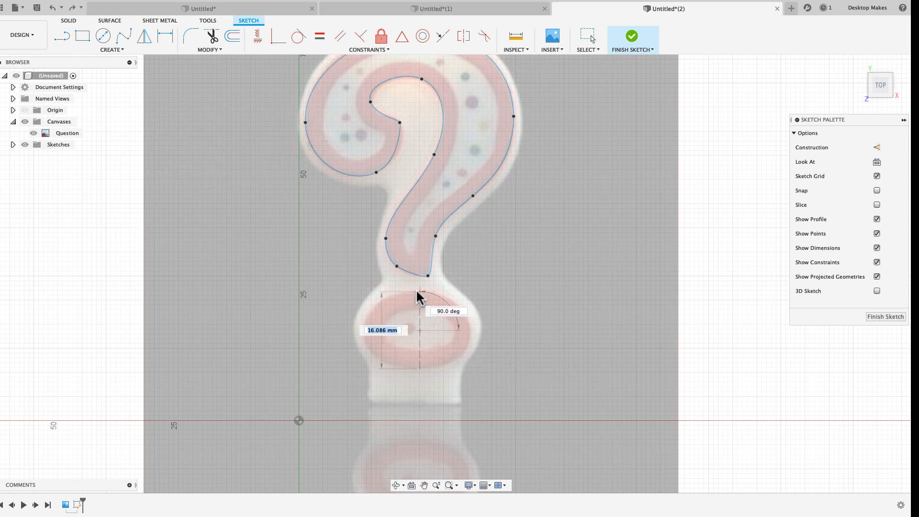
left_click(417, 292)
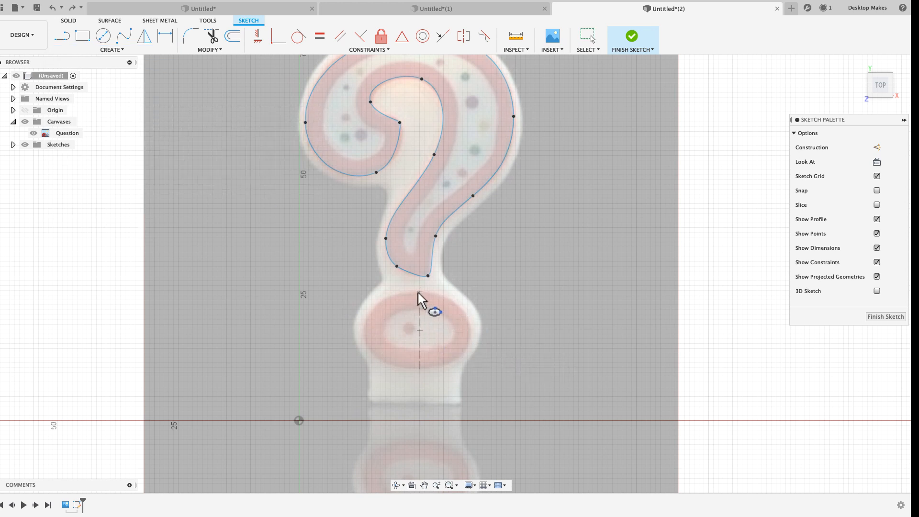
left_click(472, 330)
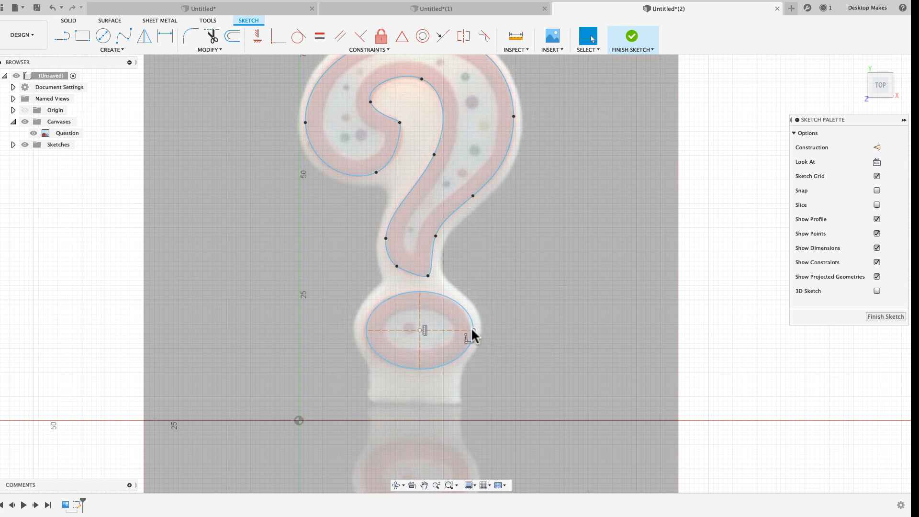
key("Escape")
left_click(470, 330)
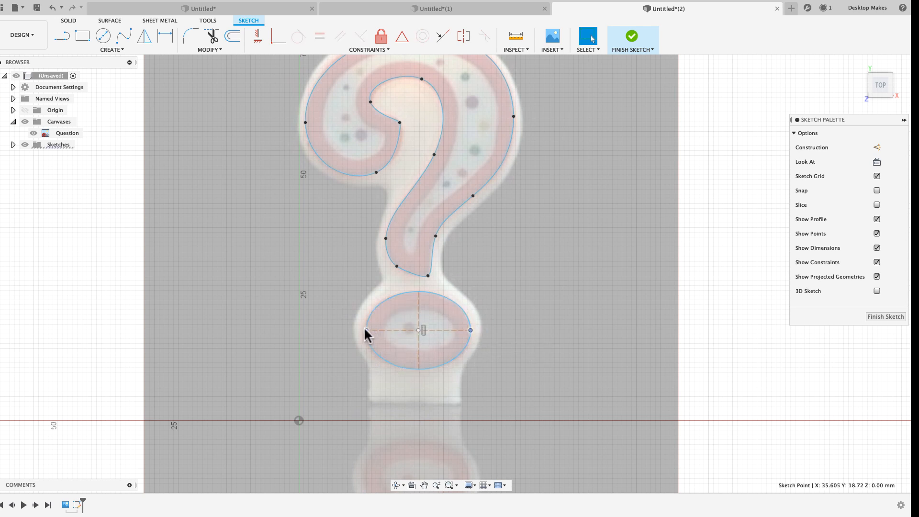
left_click_drag(365, 329, 364, 329)
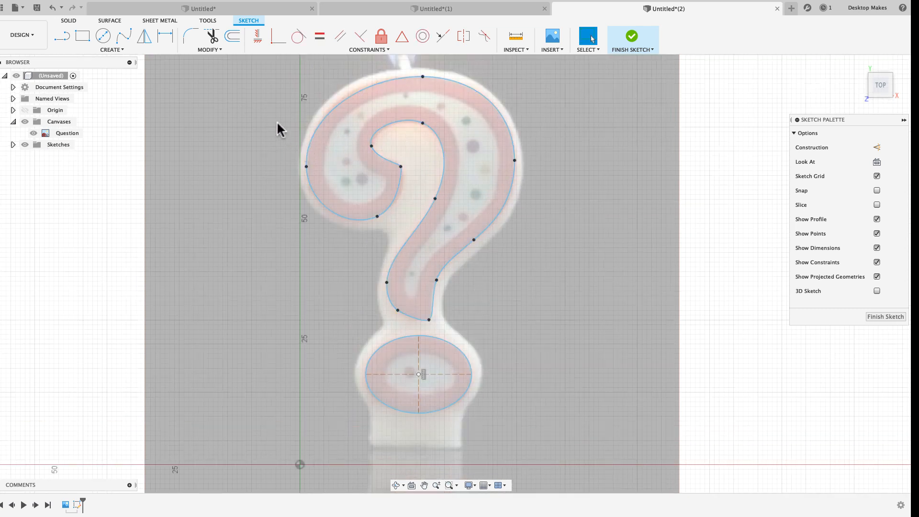
Offset the question mark spline inward by 2.5 mm.
left_click(215, 50)
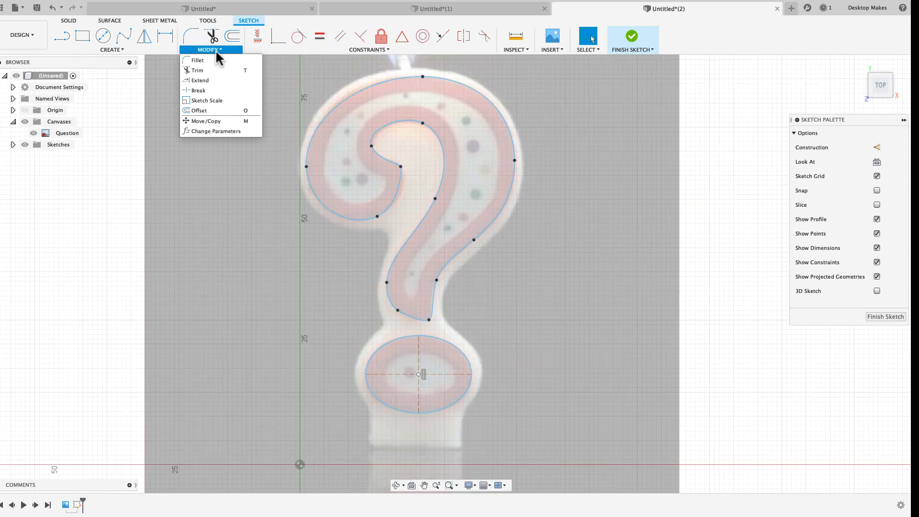
left_click(214, 111)
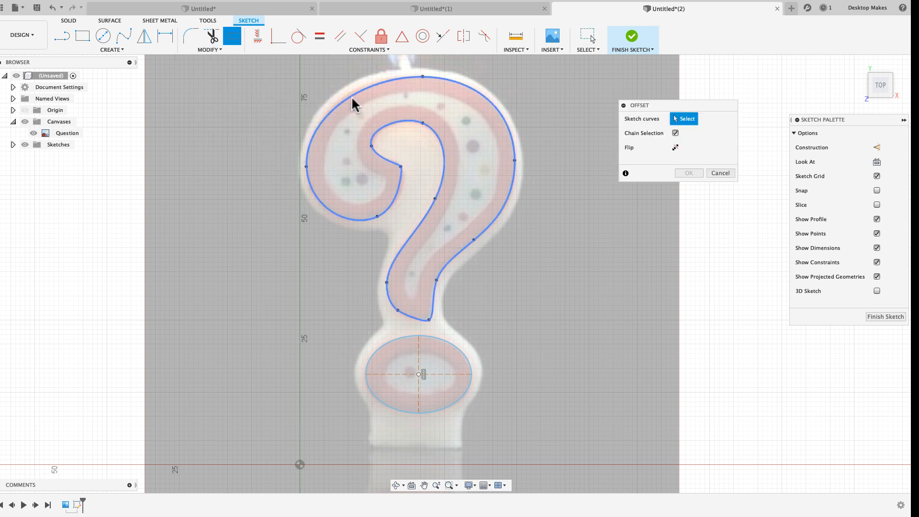
left_click(358, 90)
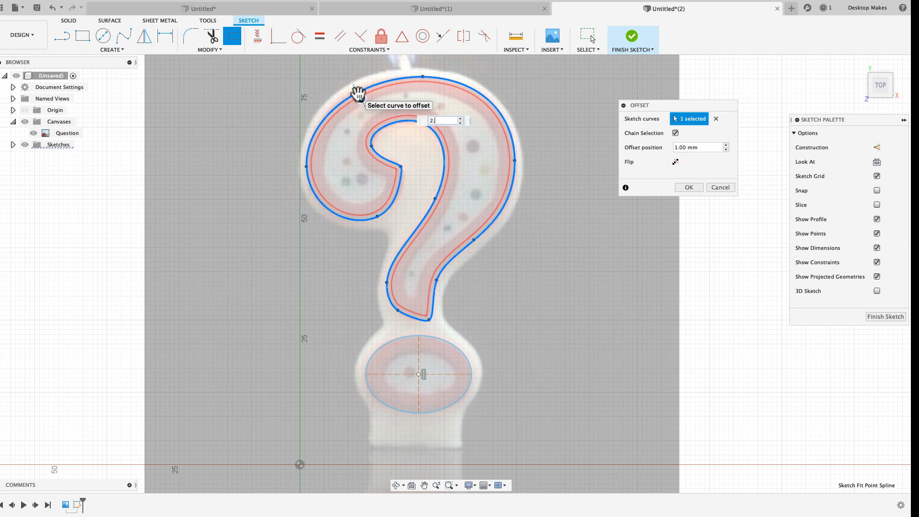
type("2.5")
key("Return")
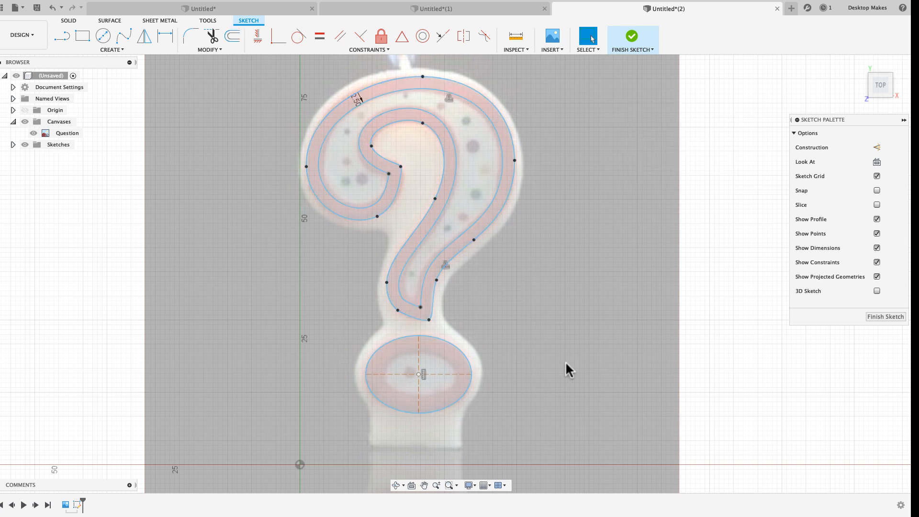
Offset the dot's ellipse inward by 2.5 mm.
right_click(524, 356)
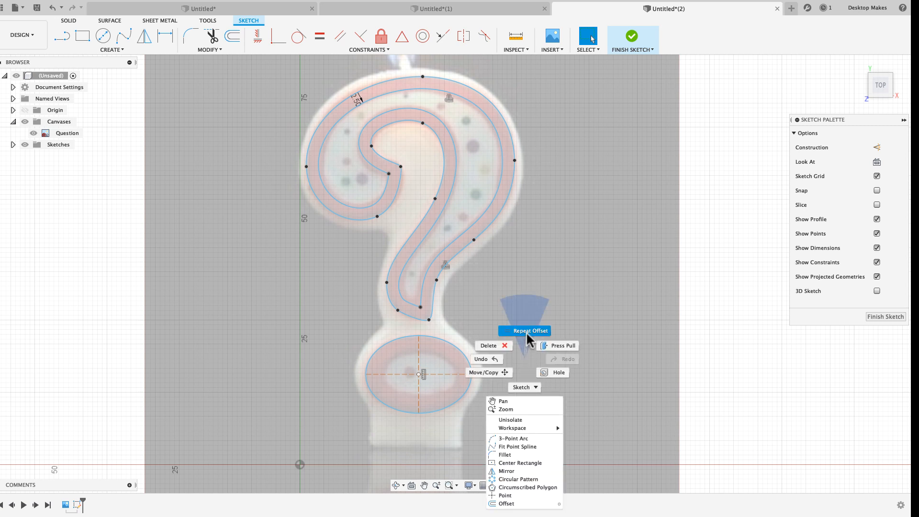
left_click(527, 331)
left_click(467, 352)
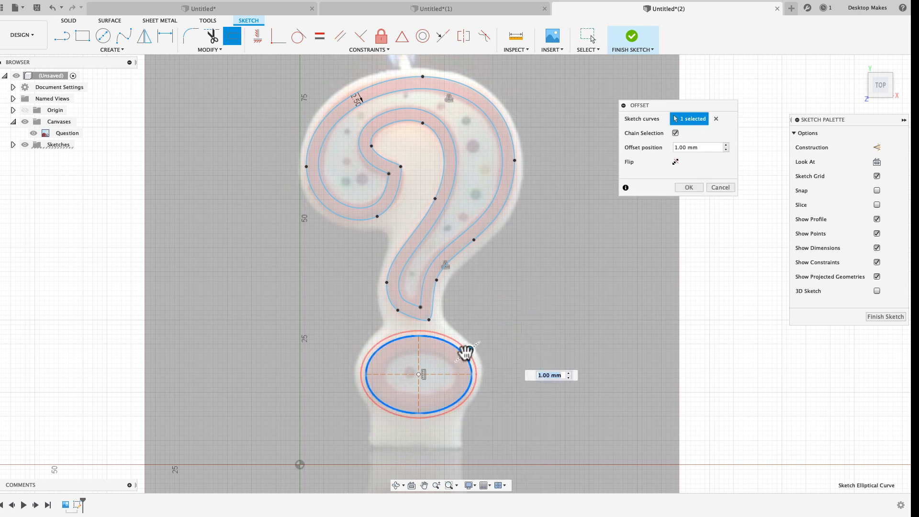
left_click_drag(467, 353, 451, 367)
left_click(525, 388)
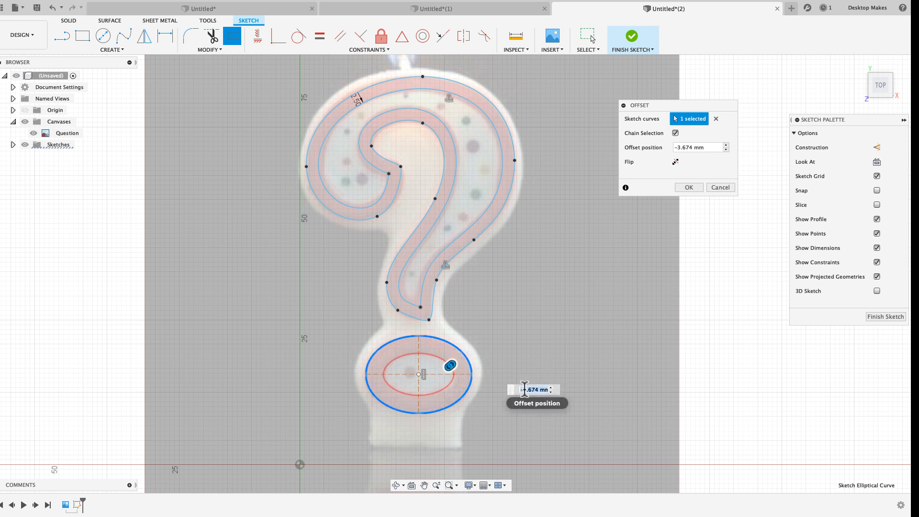
type("-.2")
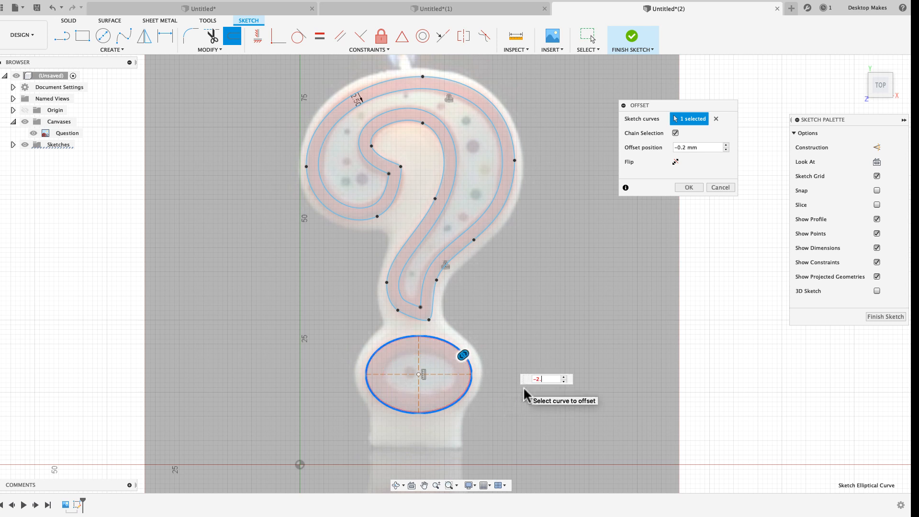
type("5")
key("Return")
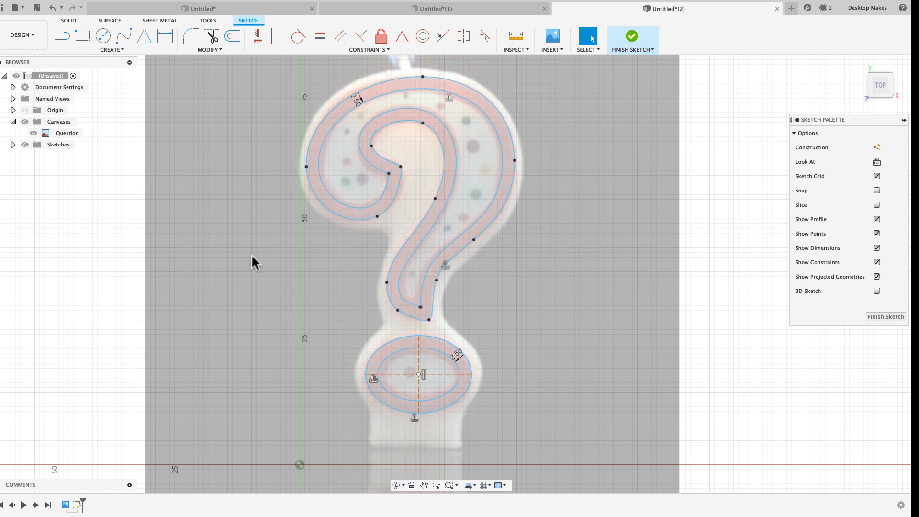
Draw a three-point arc from the ellipse's upper right side to the right edge of the question mark's stem, curving inward.
left_click(122, 49)
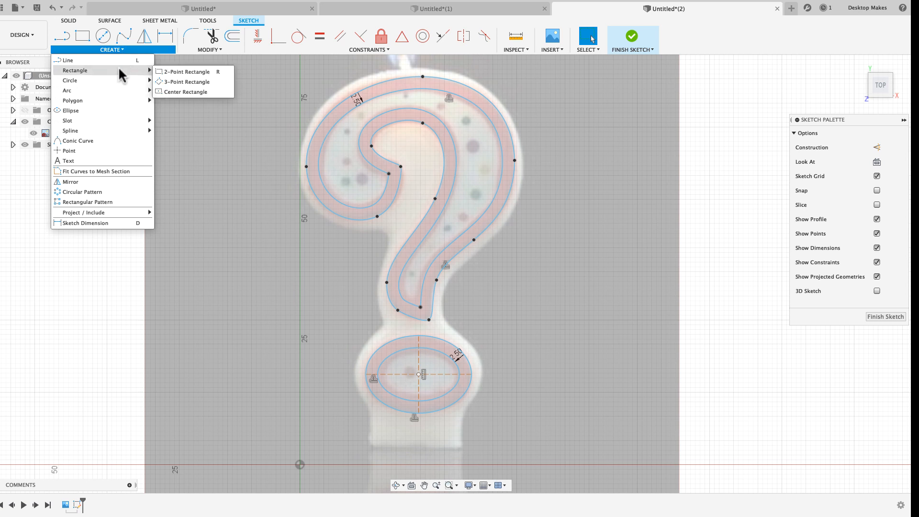
mouse_move(123, 91)
left_click(169, 92)
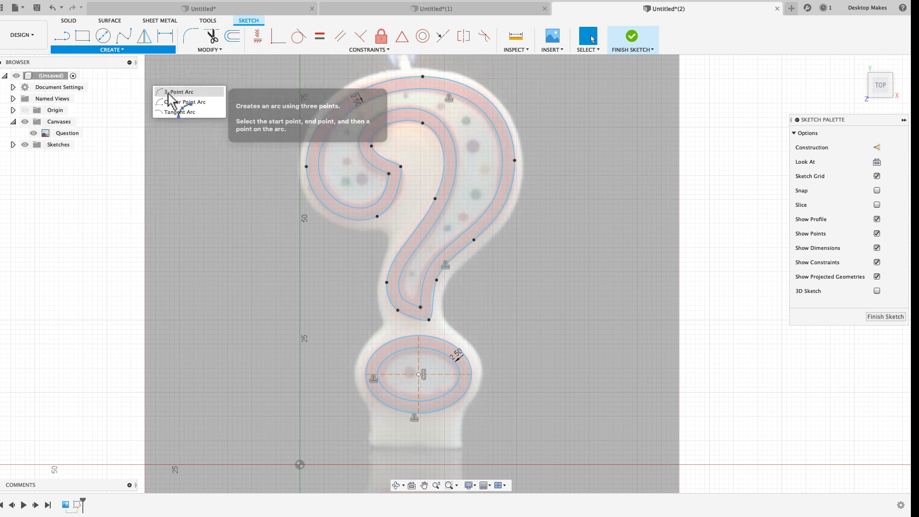
left_click(458, 348)
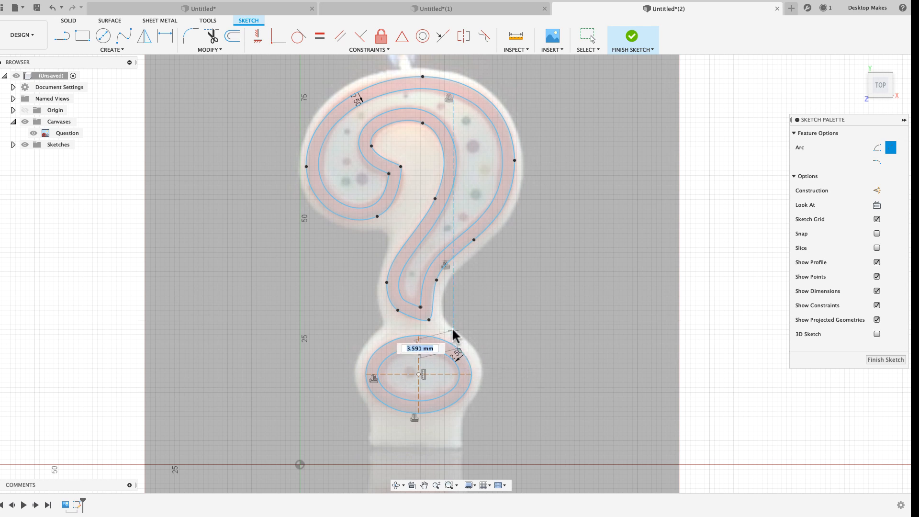
left_click(434, 290)
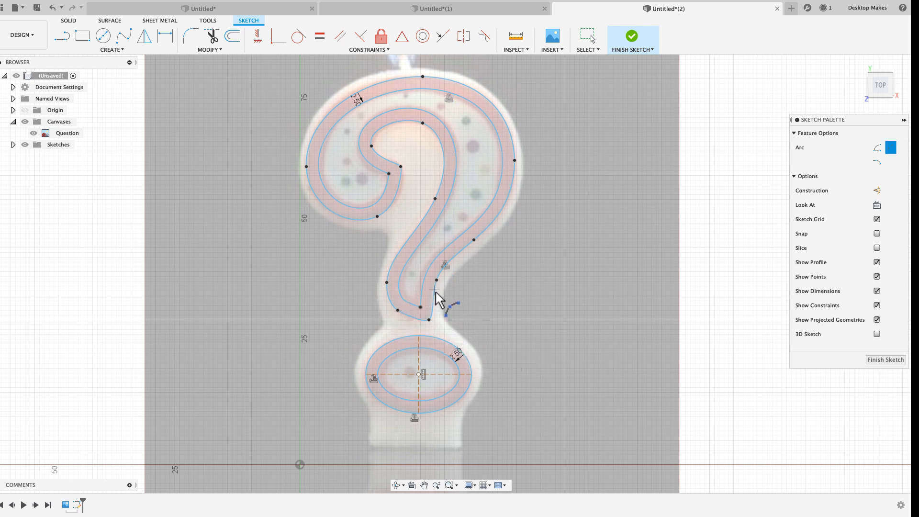
left_click(440, 325)
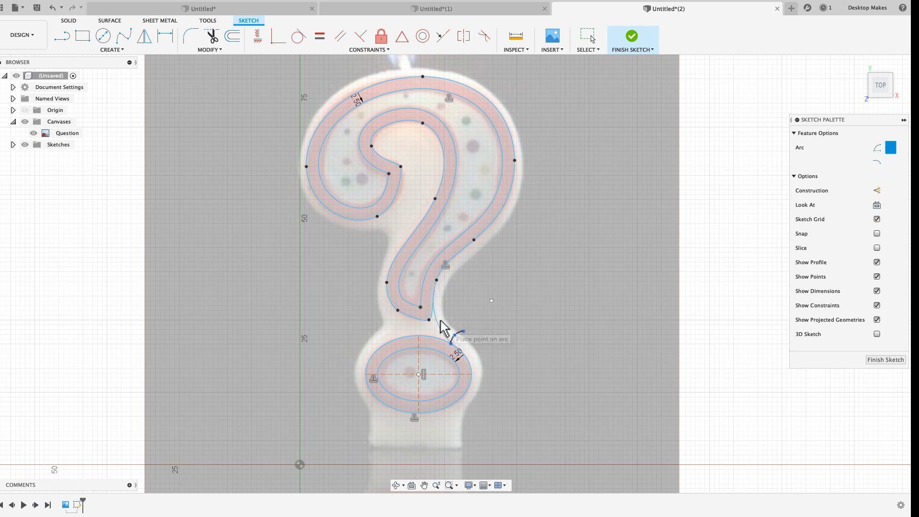
Draw a matching three-point arc spanning about 13 mm from the ellipse's upper left side to the stem's left edge.
left_click(375, 352)
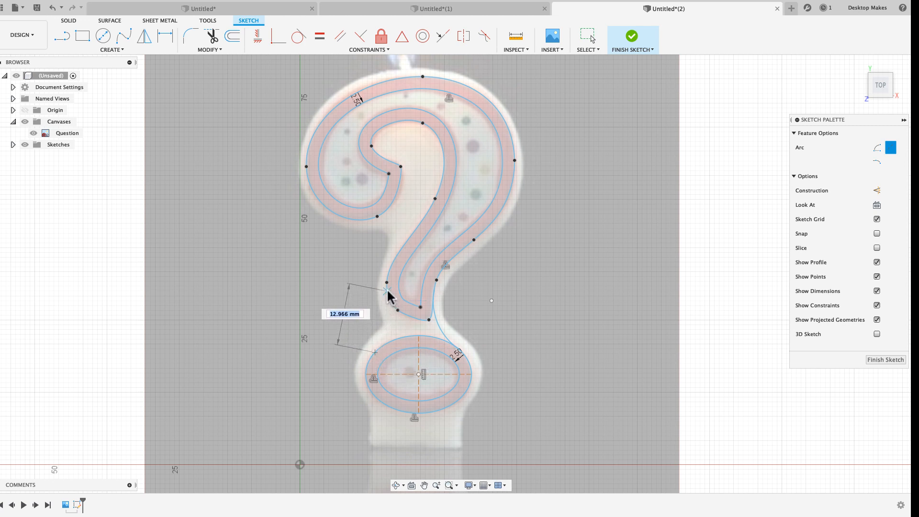
left_click(387, 289)
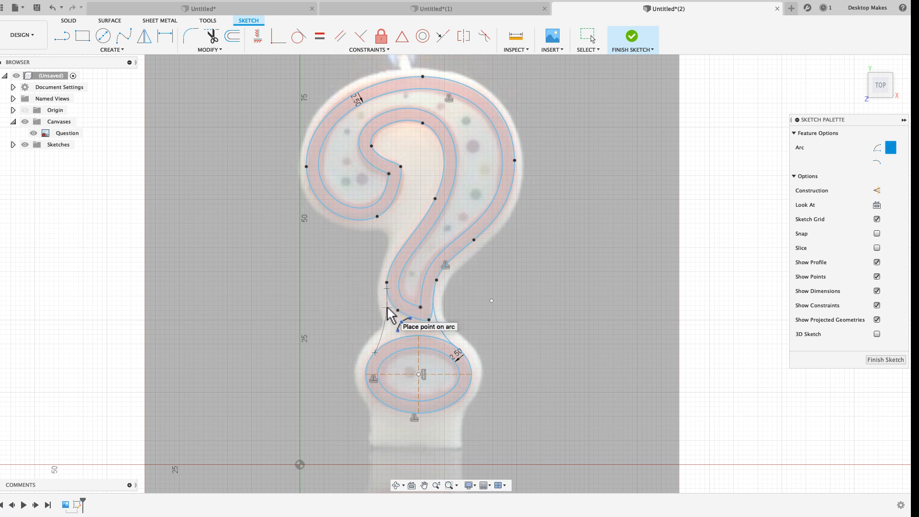
left_click(387, 307)
Draw the candle's base below the dot's ellipse with three connected lines, two vertical sides about 13 mm tall and a horizontal bottom edge.
middle_click_drag(492, 400, 448, 318)
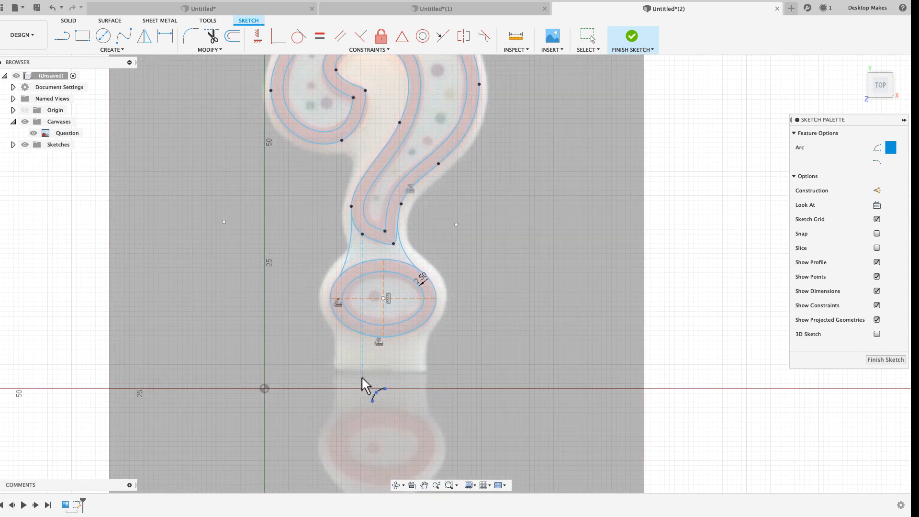
left_click(103, 49)
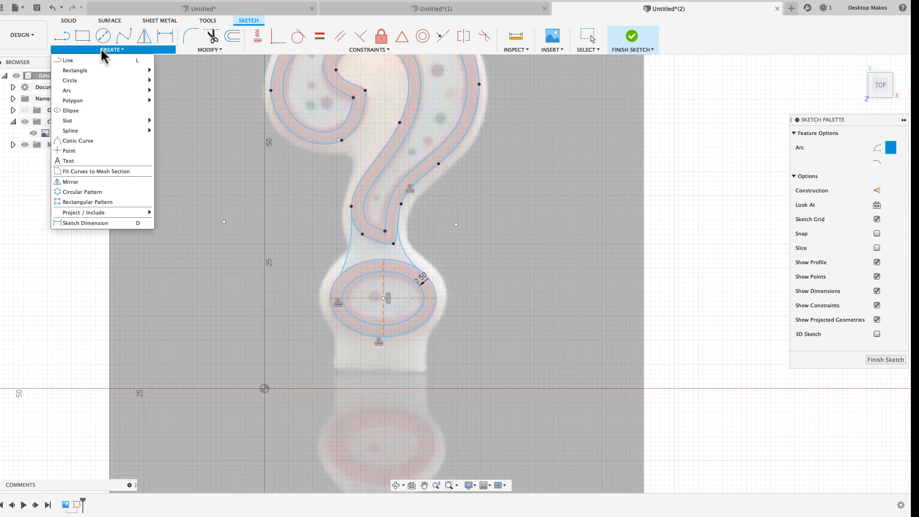
left_click(97, 59)
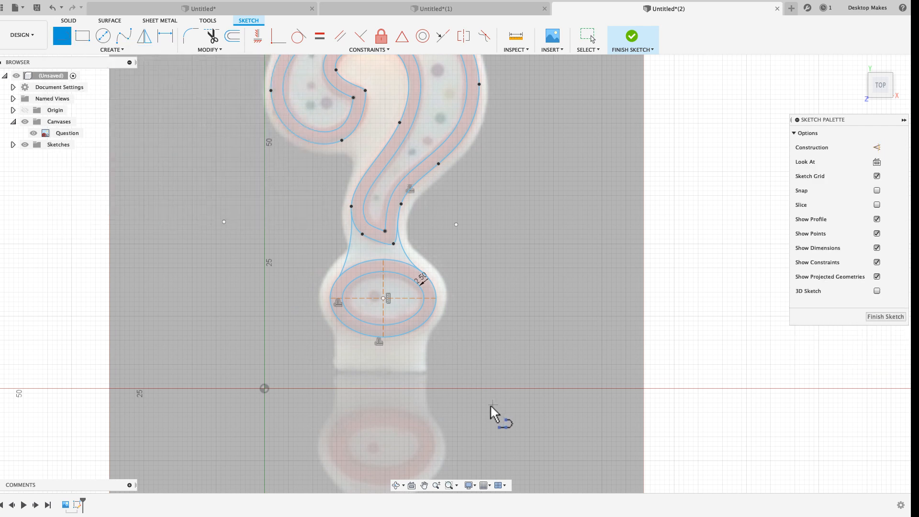
left_click(338, 318)
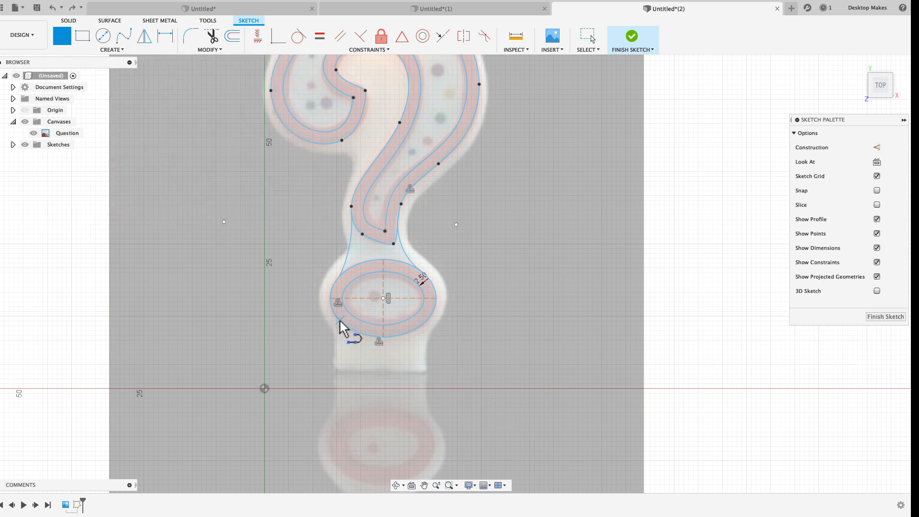
left_click(341, 383)
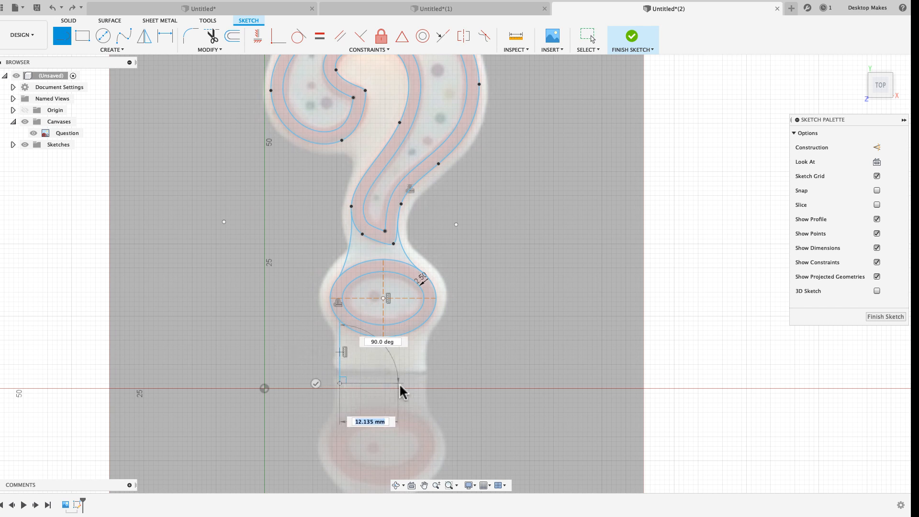
left_click(424, 383)
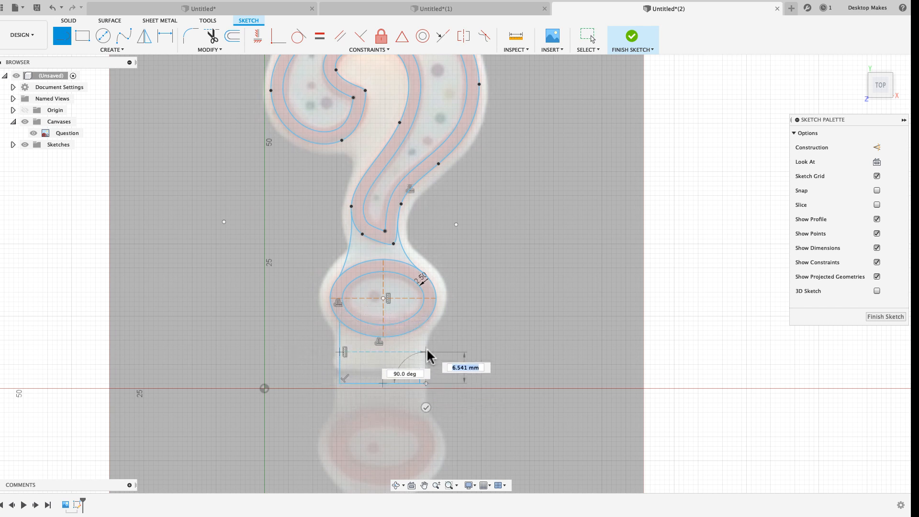
double_click(427, 322)
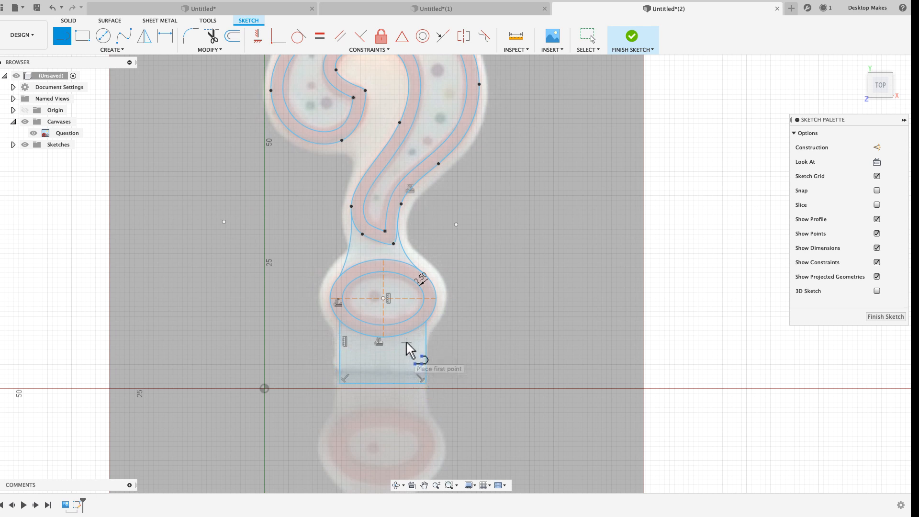
key("Escape")
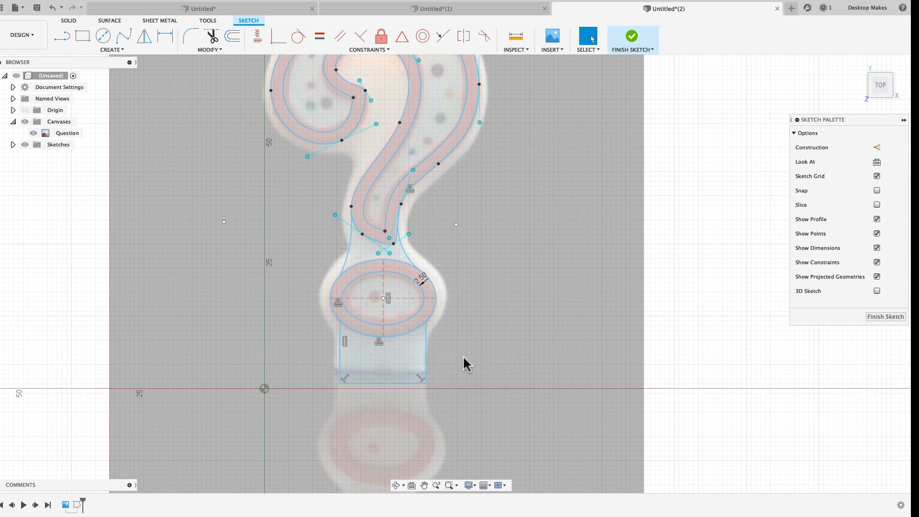
key("d")
left_click(427, 360)
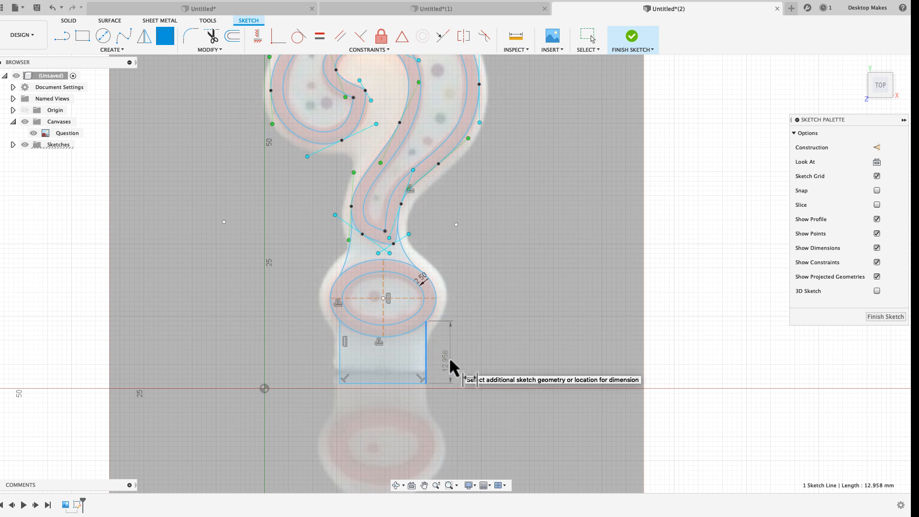
key("Escape")
Finish the question mark sketch and hide the reference image canvas.
scroll(449, 366, "down", 1)
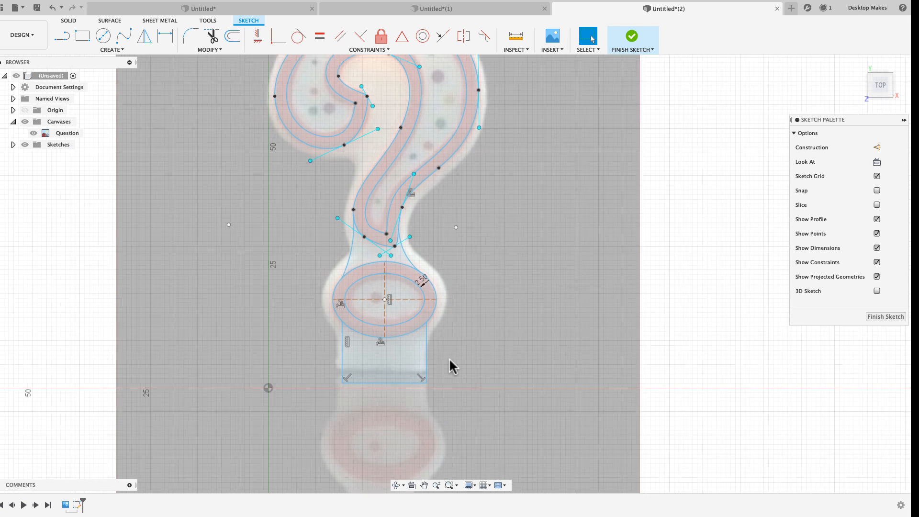
middle_click_drag(449, 359, 447, 381)
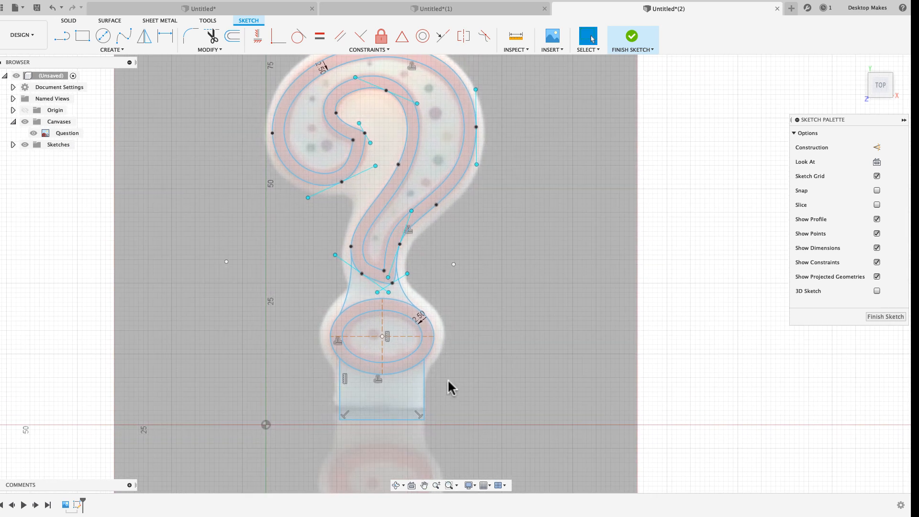
middle_click_drag(471, 264, 462, 297)
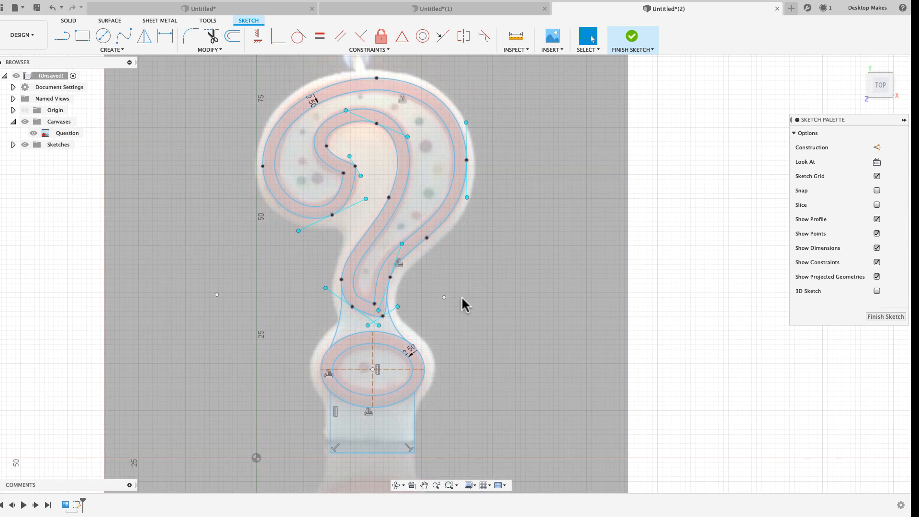
left_click(632, 36)
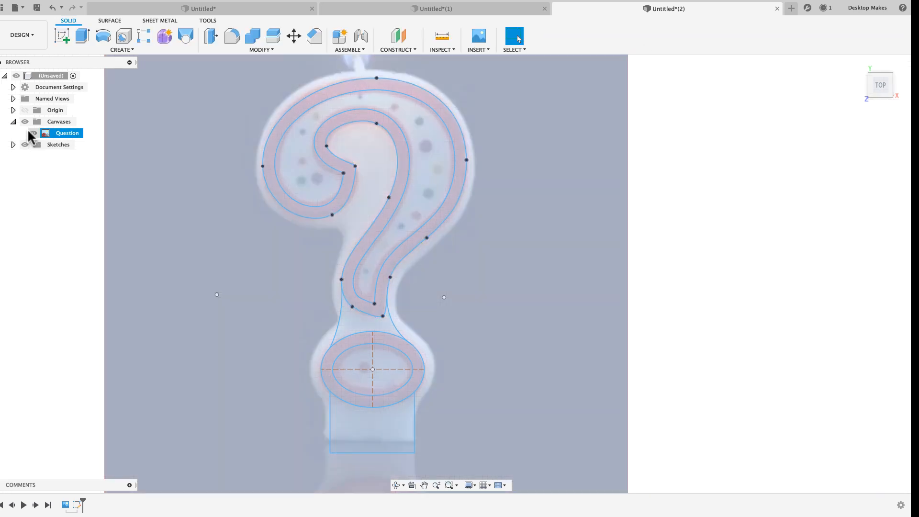
left_click(24, 122)
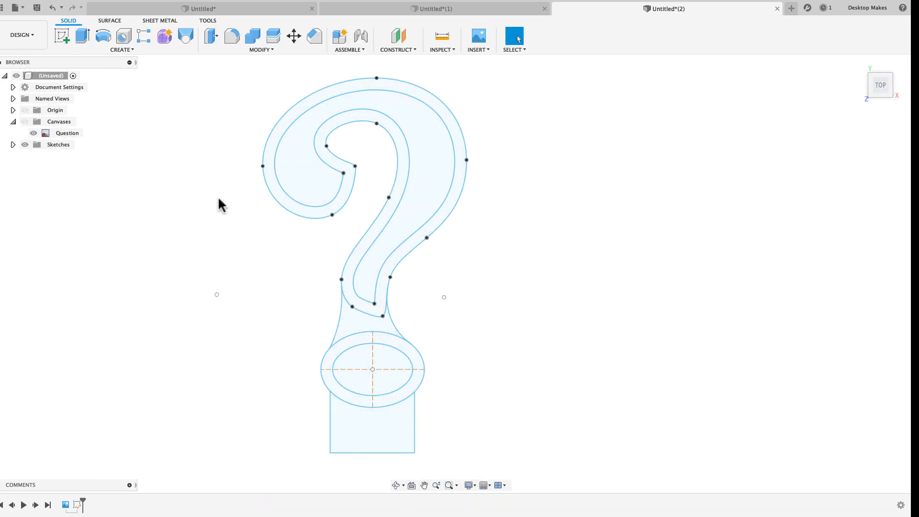
Extrude all six sketch profiles of the question mark, dot, neck and base by -15 mm as a new body.
key("e")
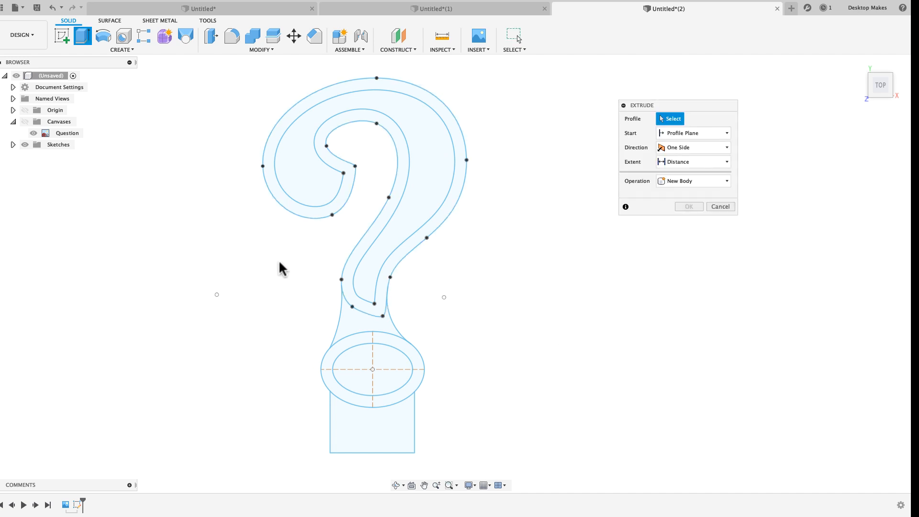
left_click(352, 417)
left_click(359, 397)
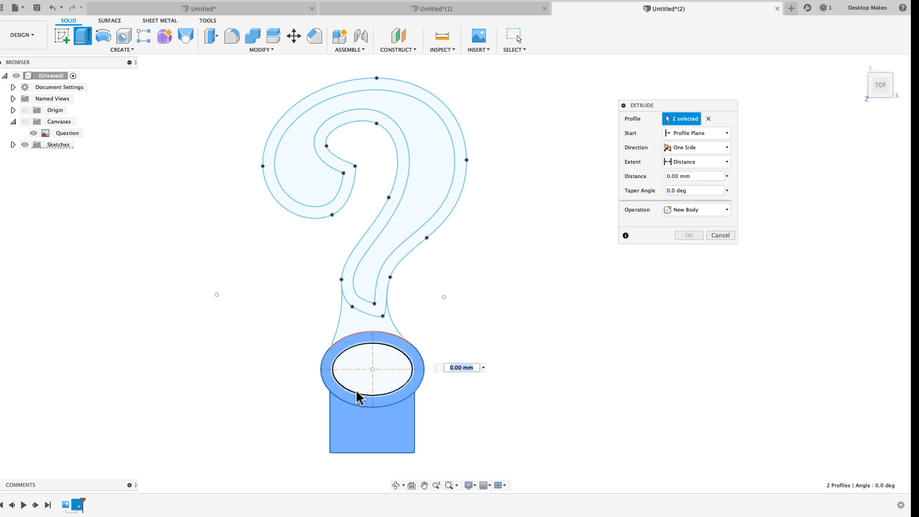
left_click(360, 380)
left_click(361, 316)
left_click(365, 304)
left_click(366, 299)
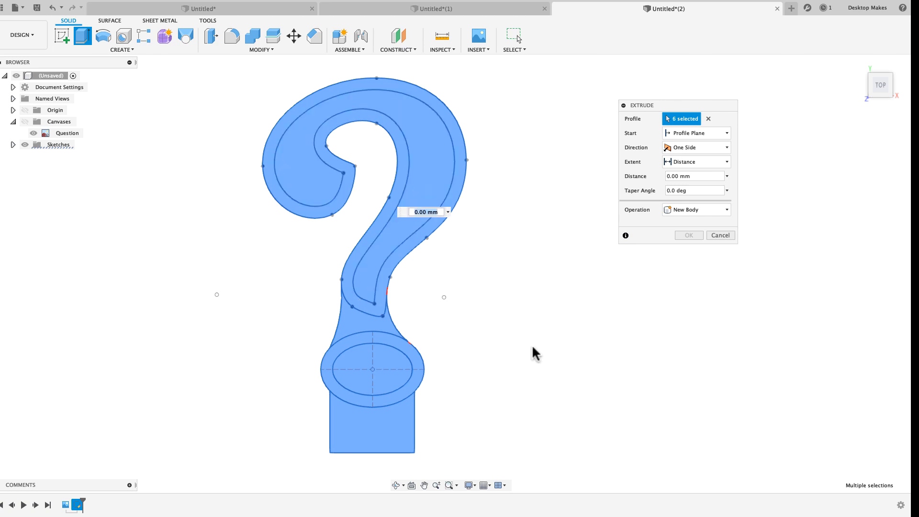
middle_click_drag(533, 353, 447, 283, "shift")
left_click_drag(365, 199, 417, 232)
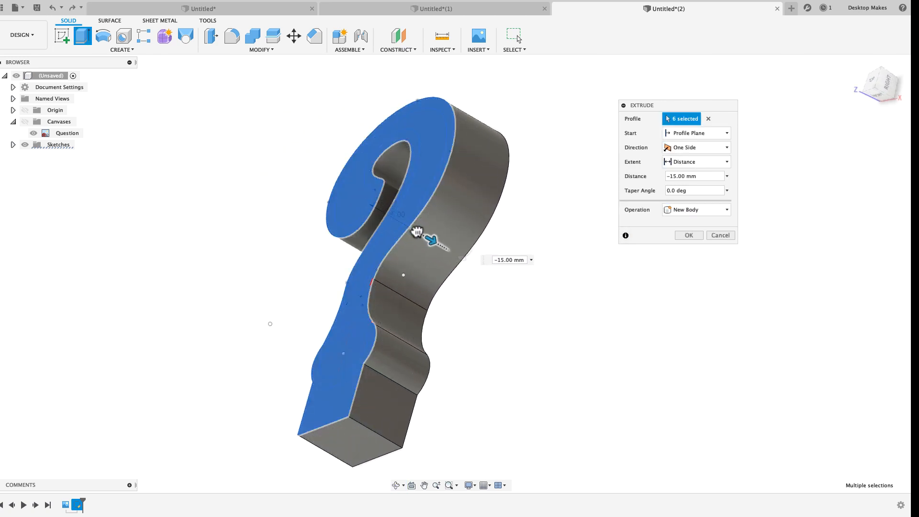
left_click(689, 235)
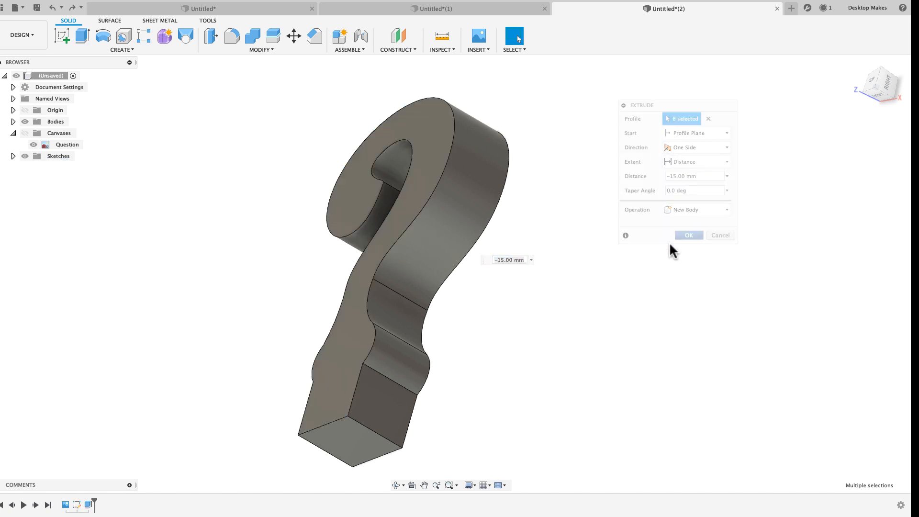
Make the question mark sketch visible again on the extruded body.
middle_click_drag(586, 274, 597, 280, "shift")
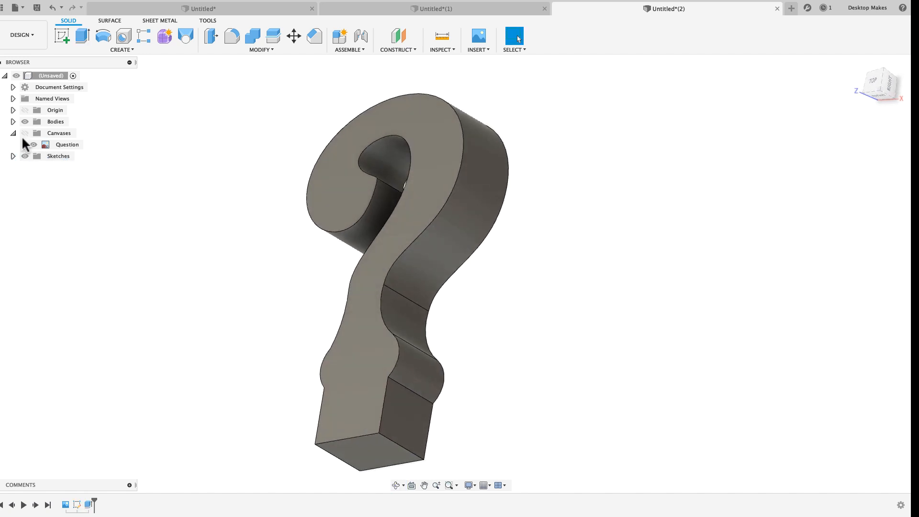
left_click(13, 156)
left_click(32, 167)
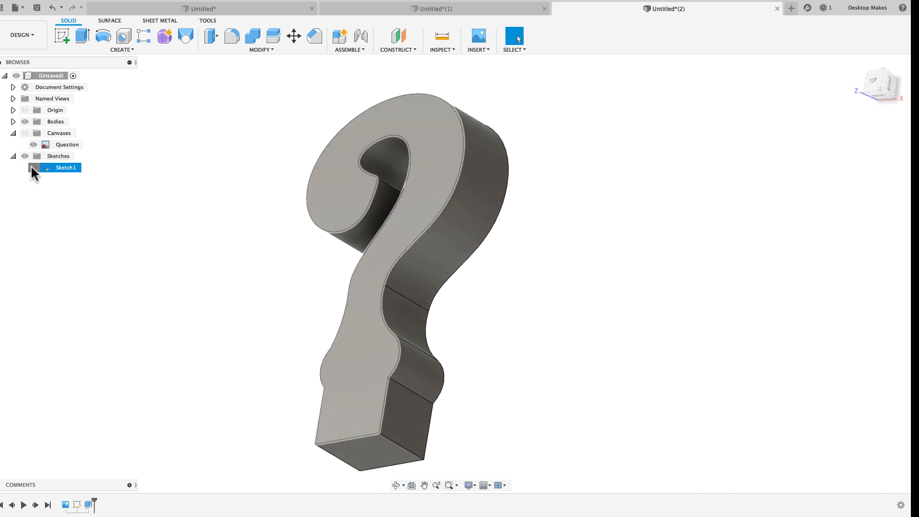
Extrude the border profiles around the question mark and the dot outward by 3 mm, joined to the body.
key("e")
left_click(320, 221)
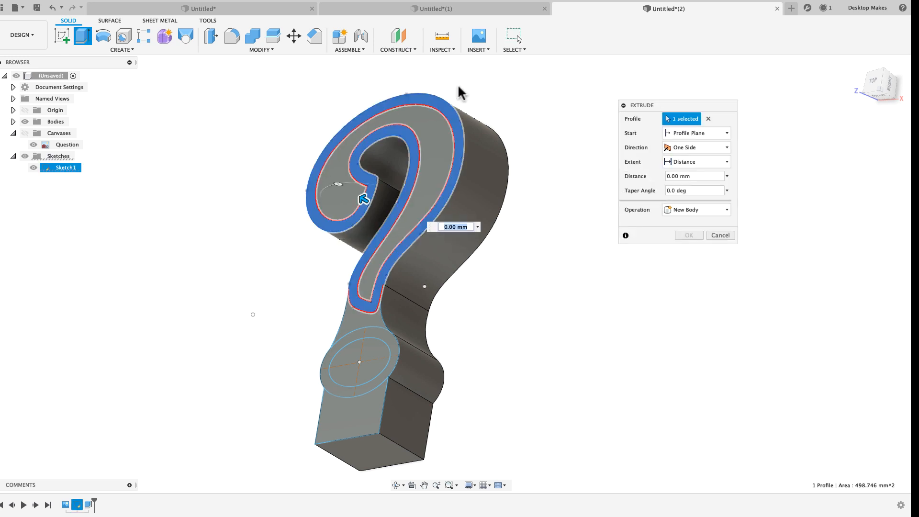
left_click(329, 374)
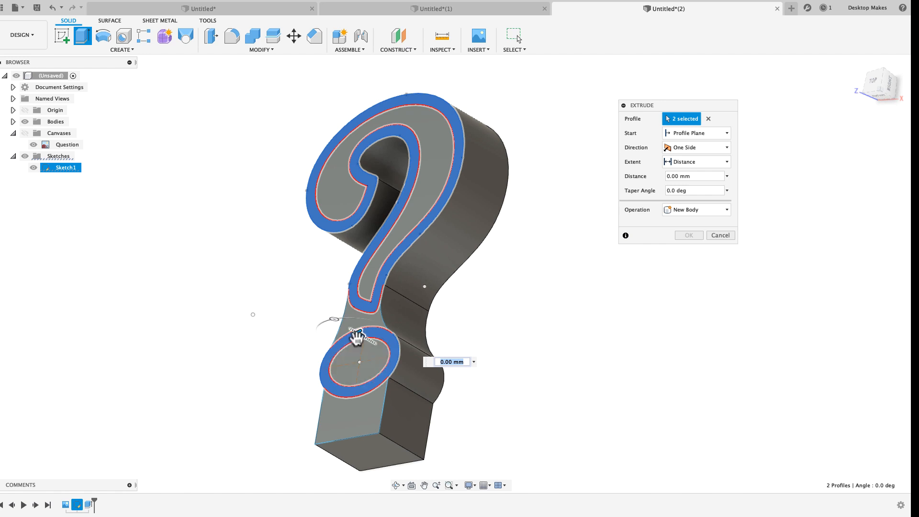
left_click_drag(357, 336, 350, 332)
middle_click_drag(245, 335, 219, 335, "shift")
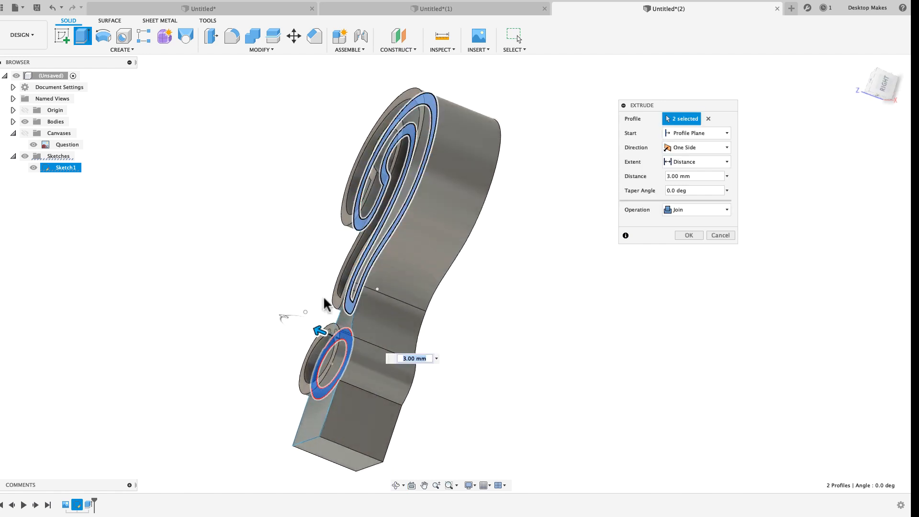
left_click(691, 235)
Hide the sketches so only the solid candle body is displayed.
middle_click_drag(553, 278, 561, 288, "shift")
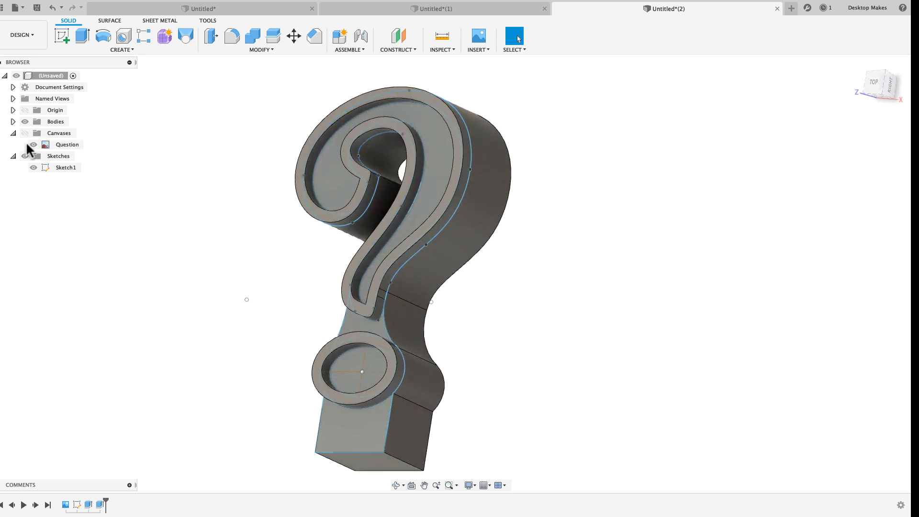
left_click(27, 157)
middle_click_drag(194, 185, 226, 205, "shift")
mouse_move(744, 392)
middle_mouse_down()
mouse_move(738, 357)
mouse_move(699, 335)
mouse_move(435, 330)
mouse_move(527, 246)
mouse_move(527, 273)
mouse_move(515, 287)
mouse_move(526, 322)
middle_mouse_up()
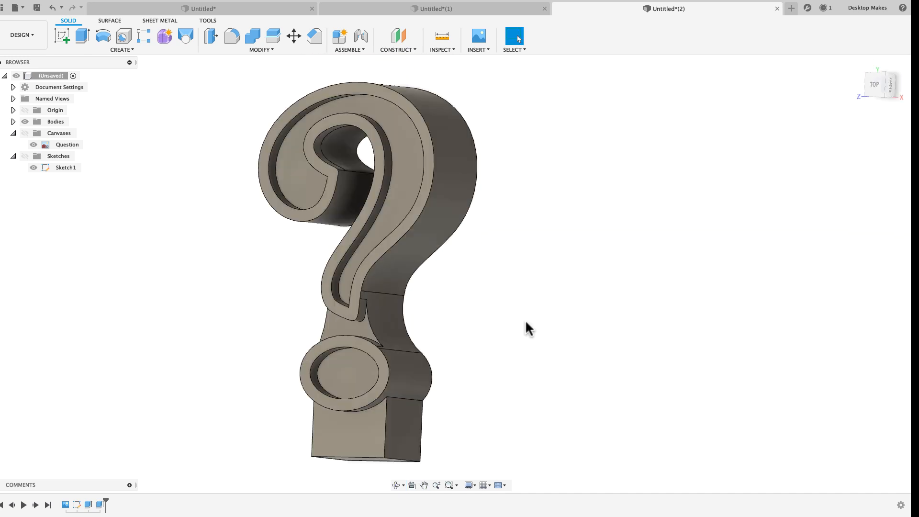
left_click(351, 340)
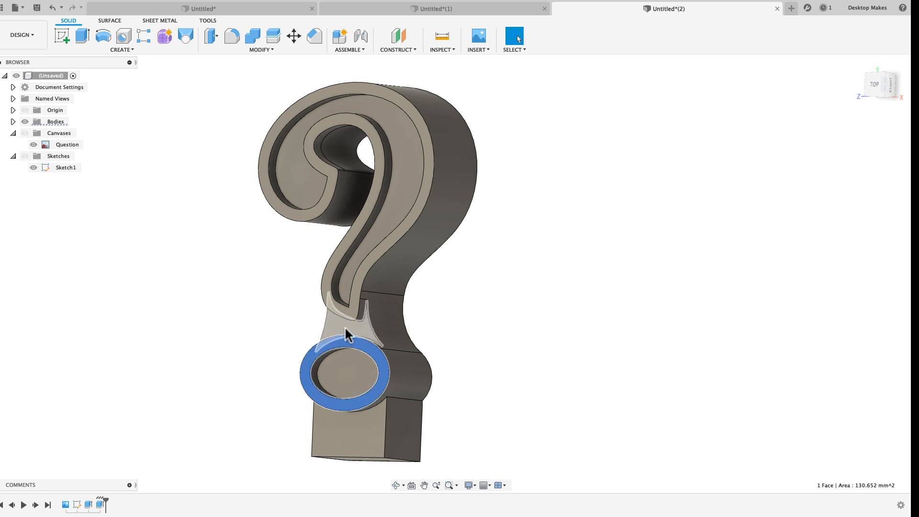
left_click(340, 310)
left_click(517, 289)
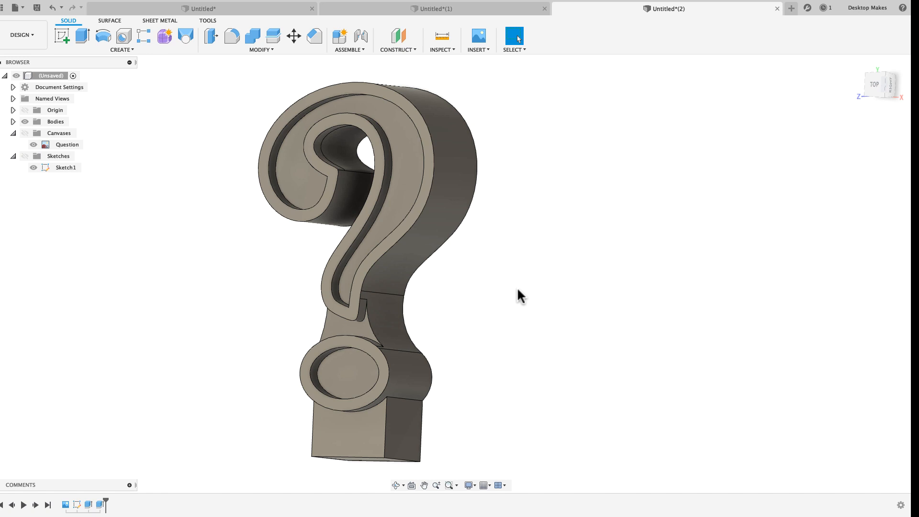
Apply the opaque Plastic - Glossy (White) appearance to the whole candle body.
key("a")
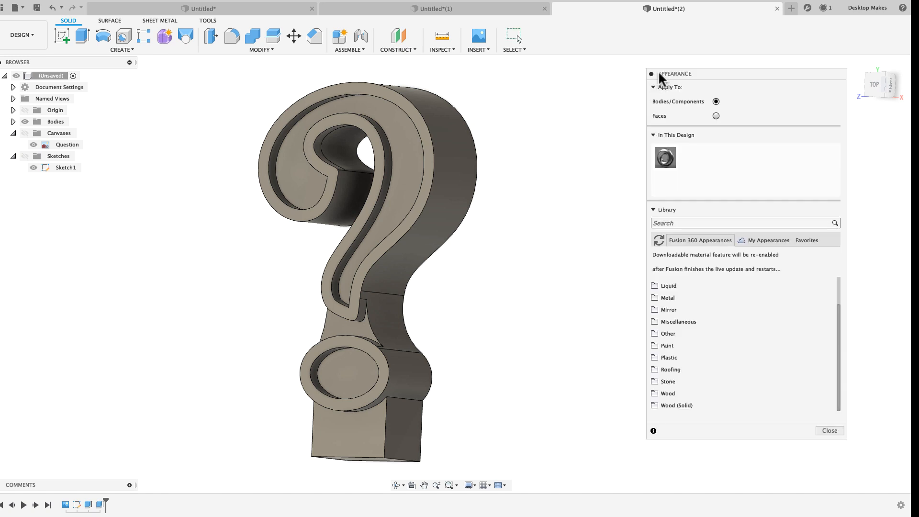
left_click_drag(658, 70, 646, 59)
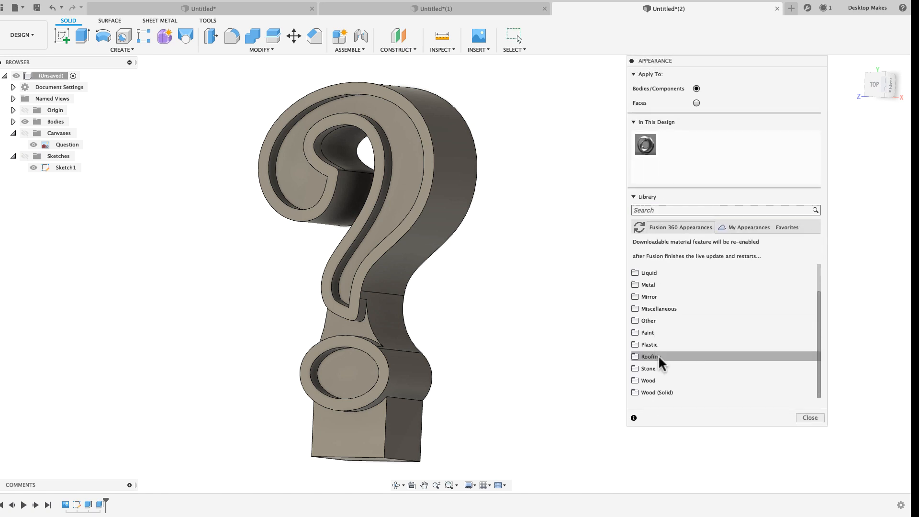
left_click(638, 345)
scroll(638, 345, "down", 5)
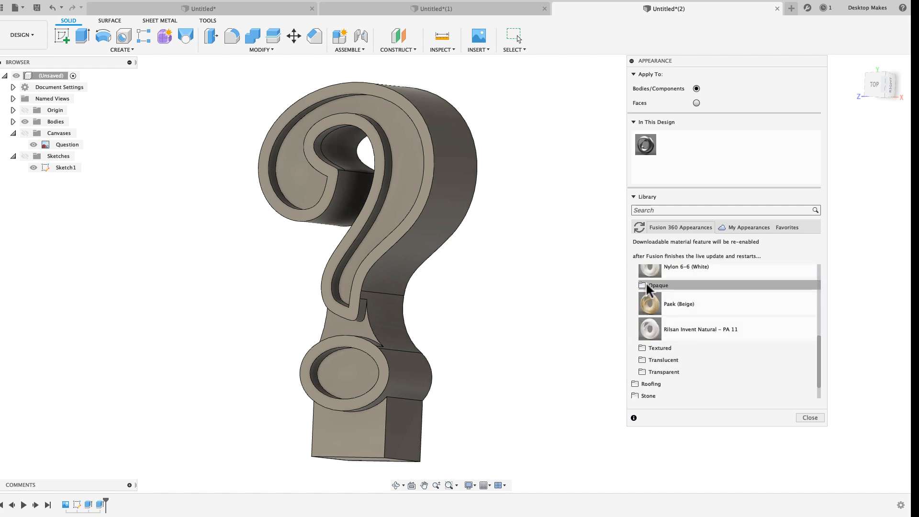
left_click(642, 285)
scroll(653, 311, "down", 1)
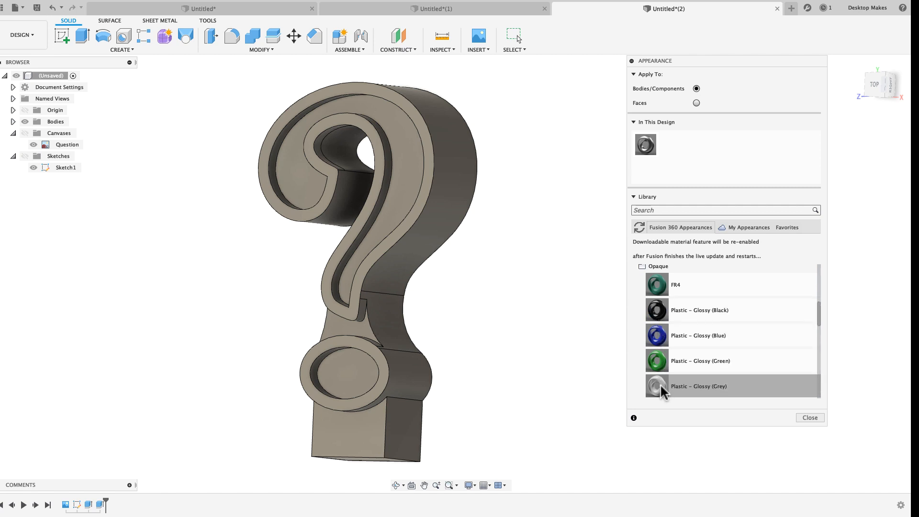
scroll(661, 390, "down", 2)
left_click_drag(664, 393, 404, 195)
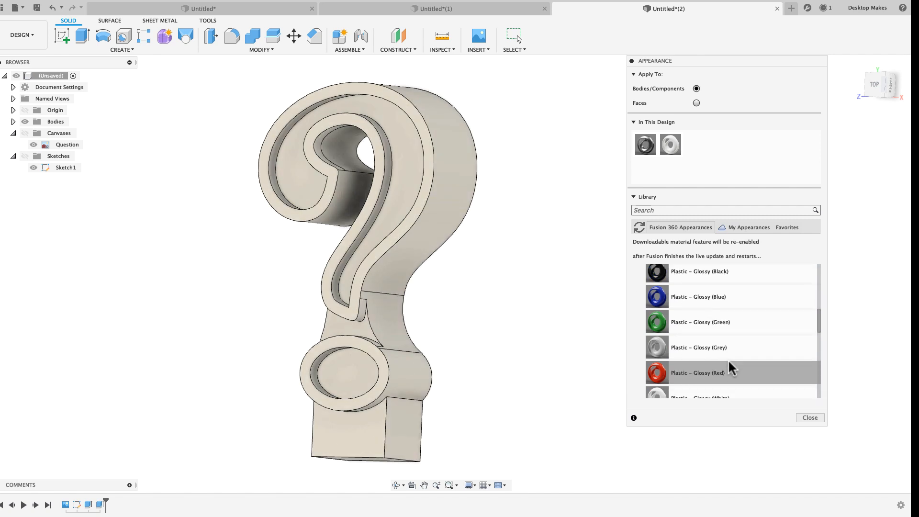
Apply Plastic - Glossy (Red) at face level to the front faces of the dot's ring and the question mark's border.
left_click_drag(711, 370, 417, 213)
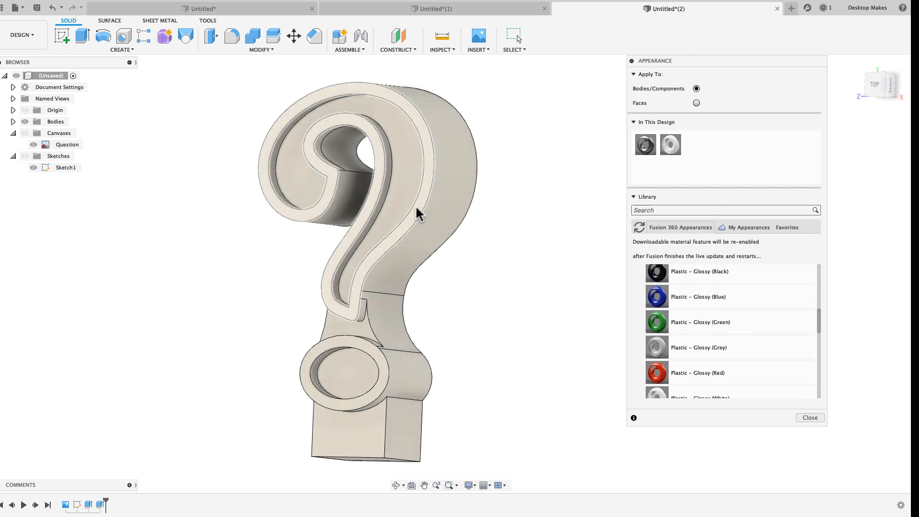
left_click(696, 103)
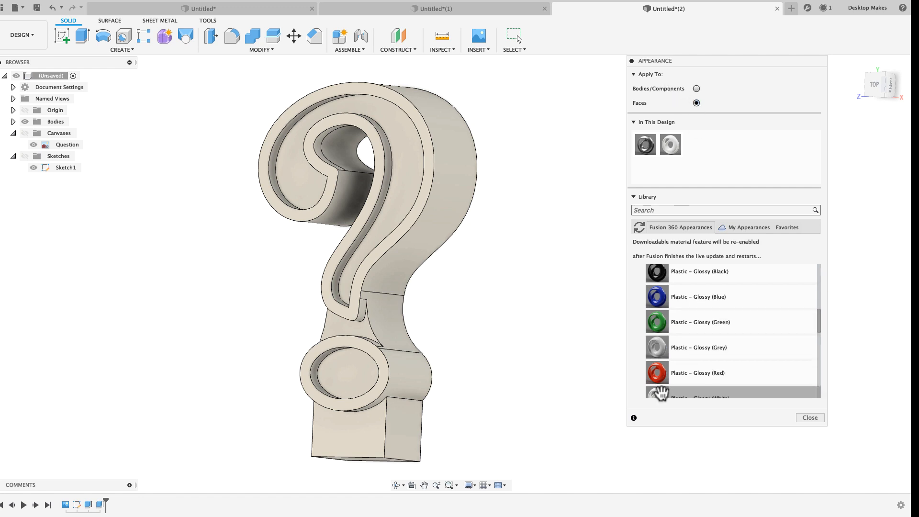
left_click_drag(660, 374, 388, 373)
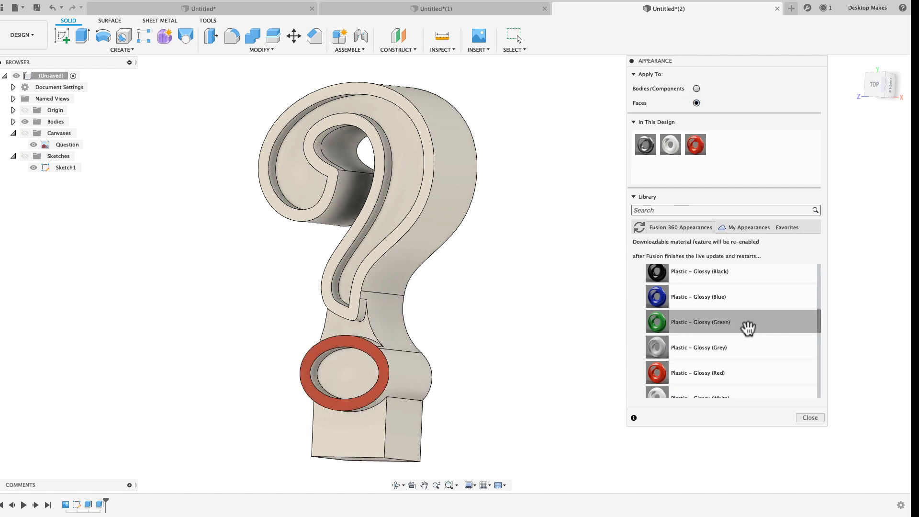
left_click_drag(677, 371, 430, 180)
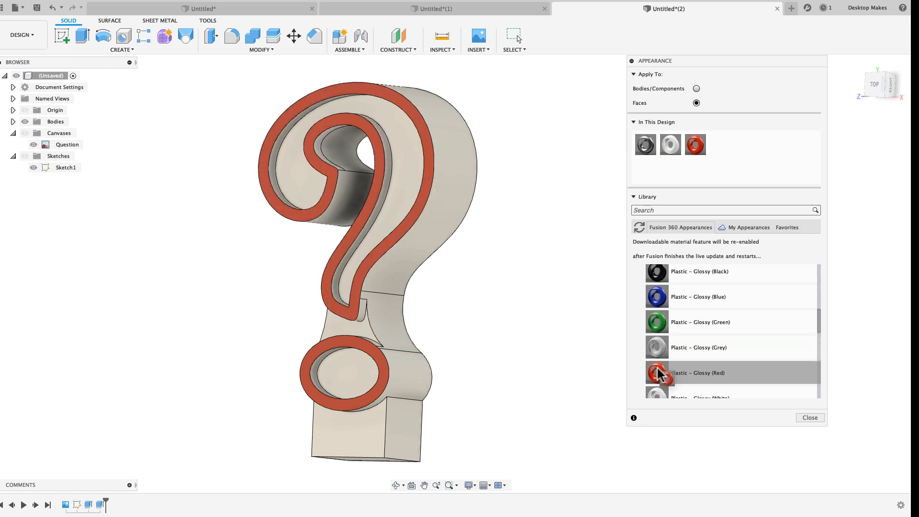
Apply Plastic - Glossy (Red) to the side walls of the question mark's raised border and the inner wall of the dot's ring.
left_click_drag(661, 373, 387, 187)
middle_click_drag(386, 187, 375, 267, "shift")
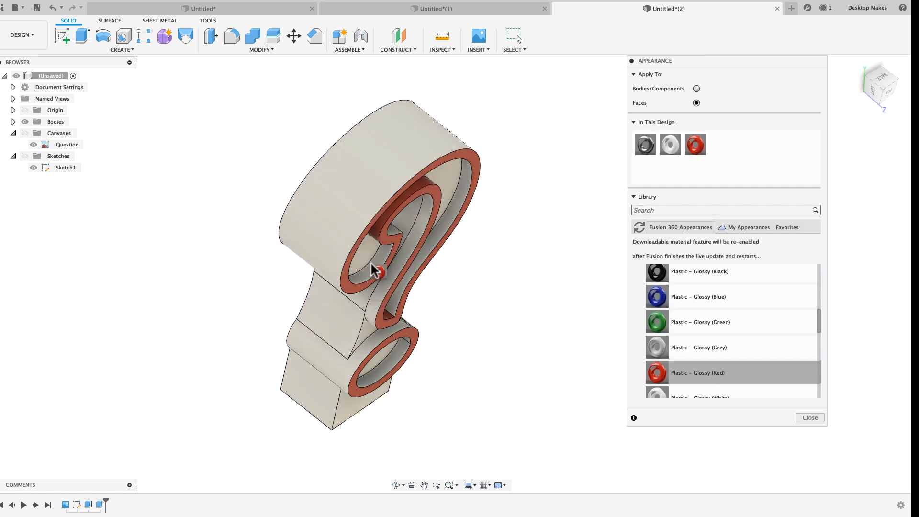
left_click_drag(660, 374, 397, 383)
middle_click_drag(396, 383, 536, 306, "shift")
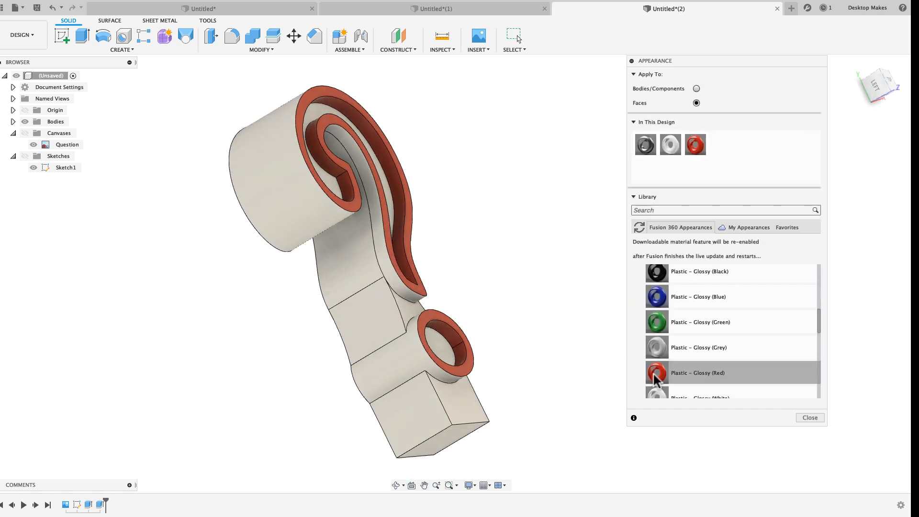
left_click_drag(655, 375, 382, 249)
middle_click_drag(483, 266, 566, 314, "shift")
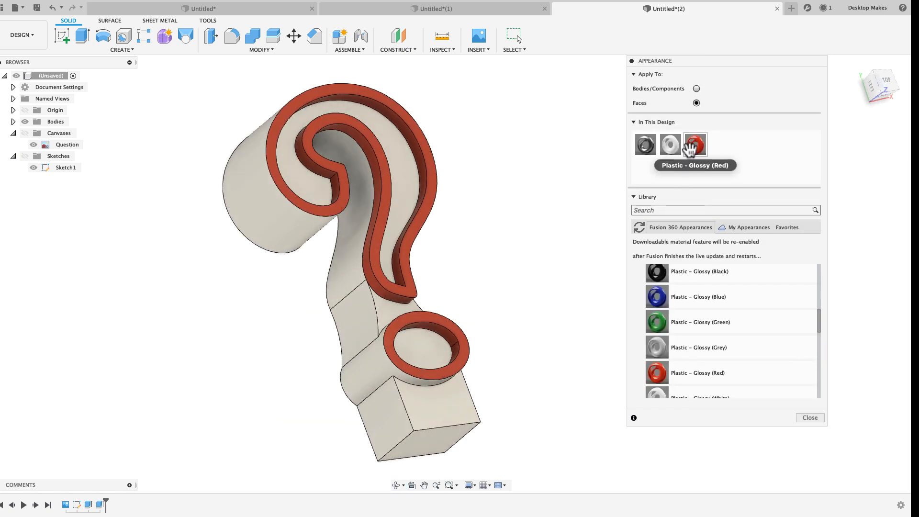
Recolor the Plastic - Glossy (Red) appearance to orange with RGB 243, 149, 8, and close the appearance settings.
double_click(694, 146)
left_click_drag(612, 105, 608, 99)
left_click_drag(536, 123, 522, 122)
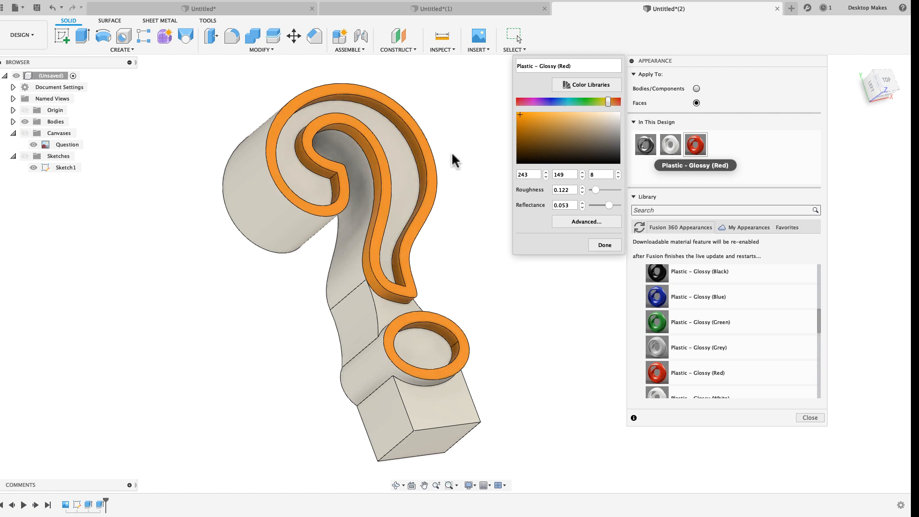
left_click(601, 245)
middle_click_drag(608, 263, 383, 283, "shift")
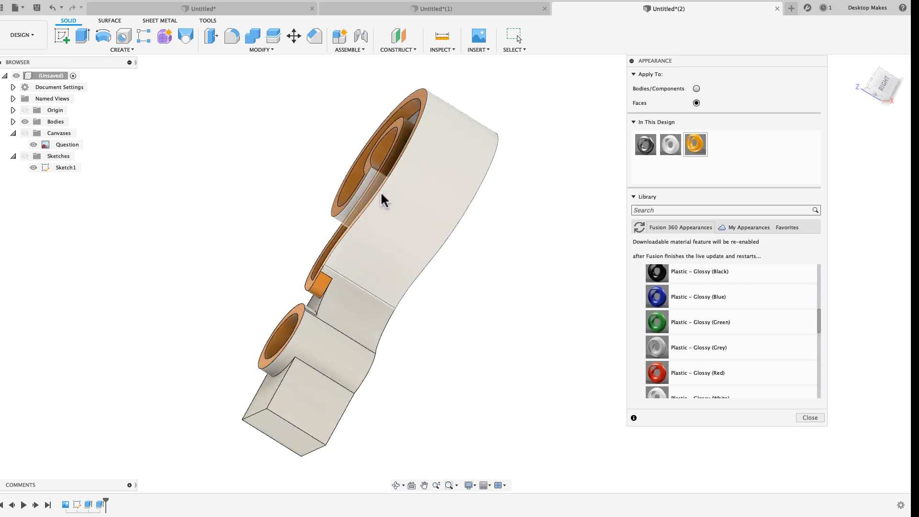
middle_click_drag(301, 277, 322, 320, "shift")
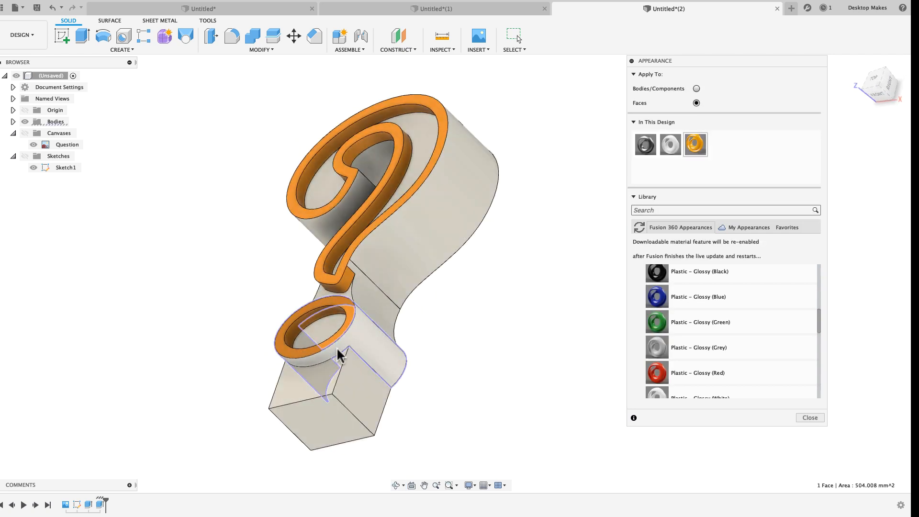
left_click(339, 355)
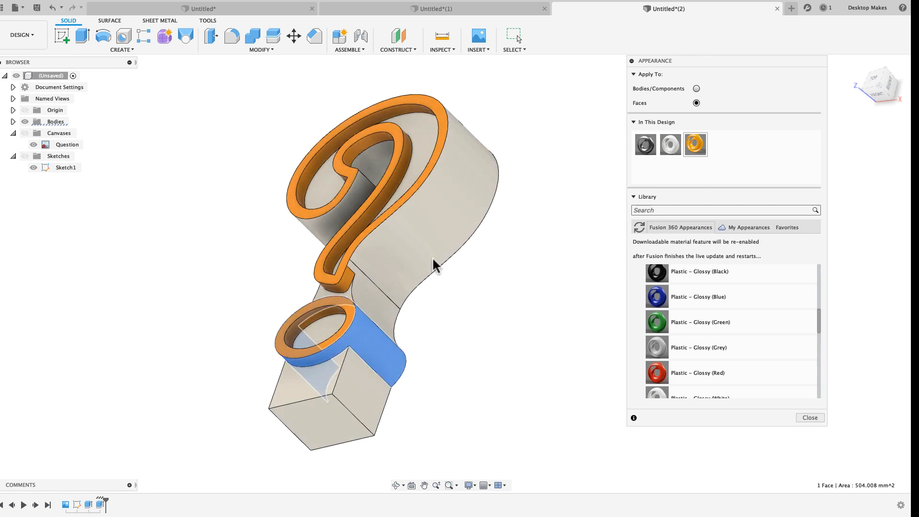
key("Escape")
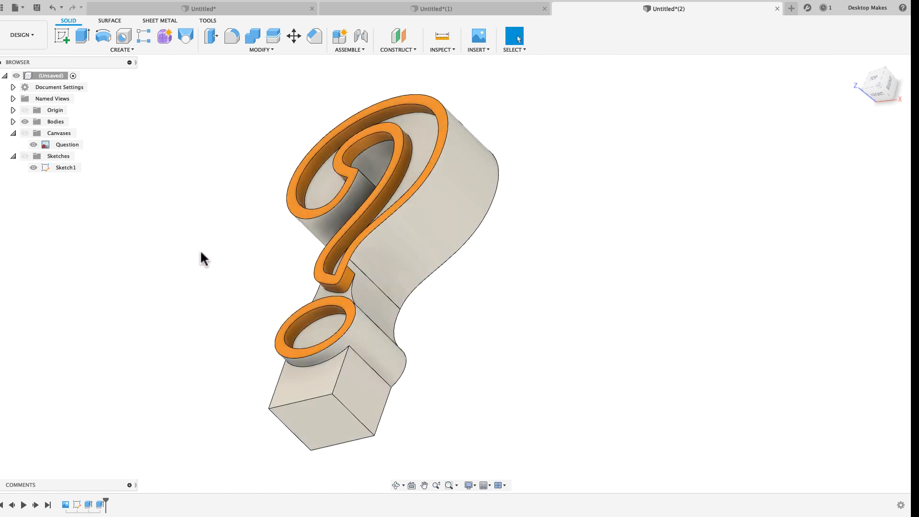
Fillet the four front-to-back corner edges of the rectangular base block with a 1 mm constant radius.
middle_click_drag(201, 252, 266, 281, "shift")
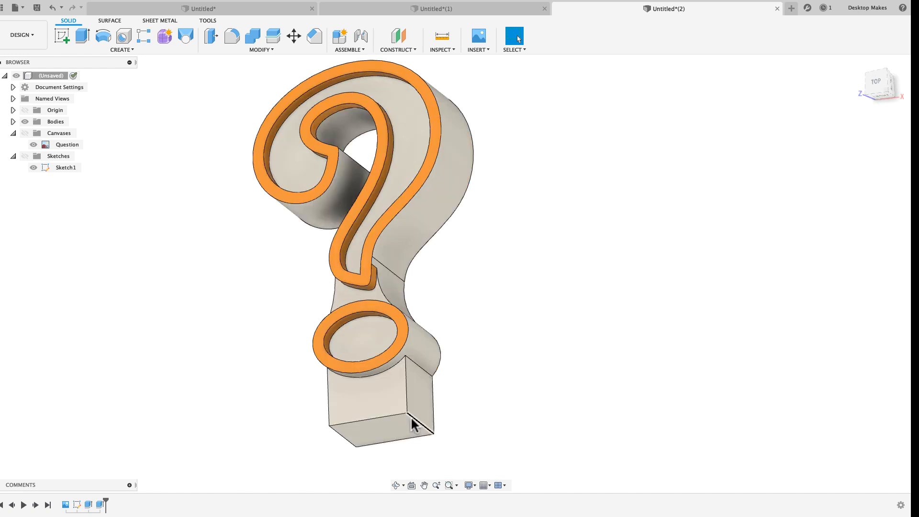
left_click(237, 51)
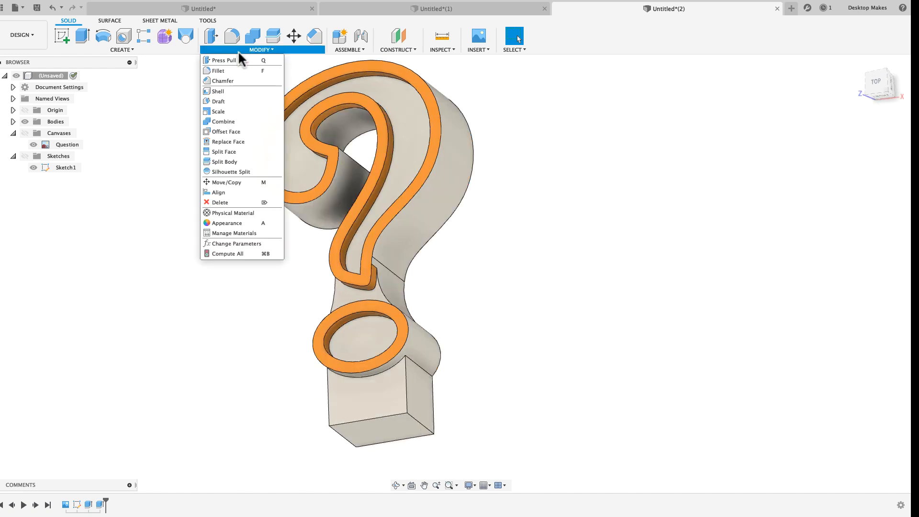
left_click(232, 70)
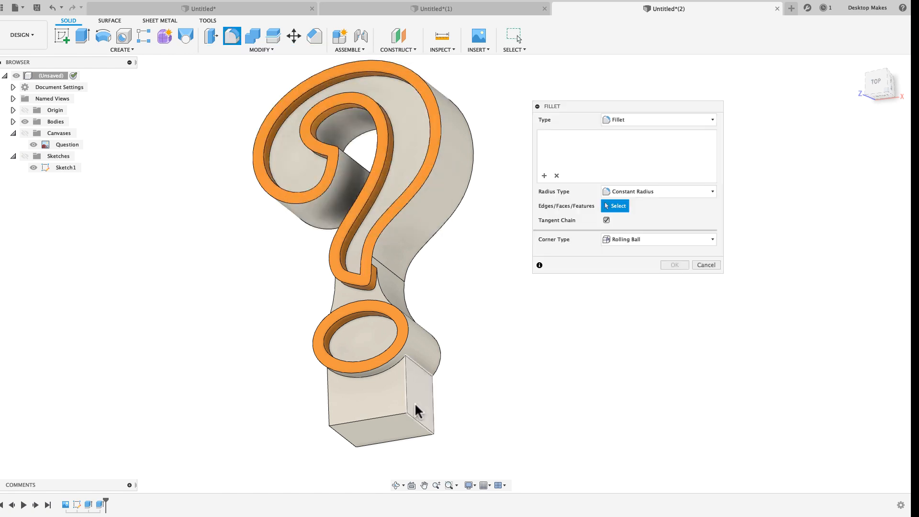
left_click(419, 422)
left_click(348, 440)
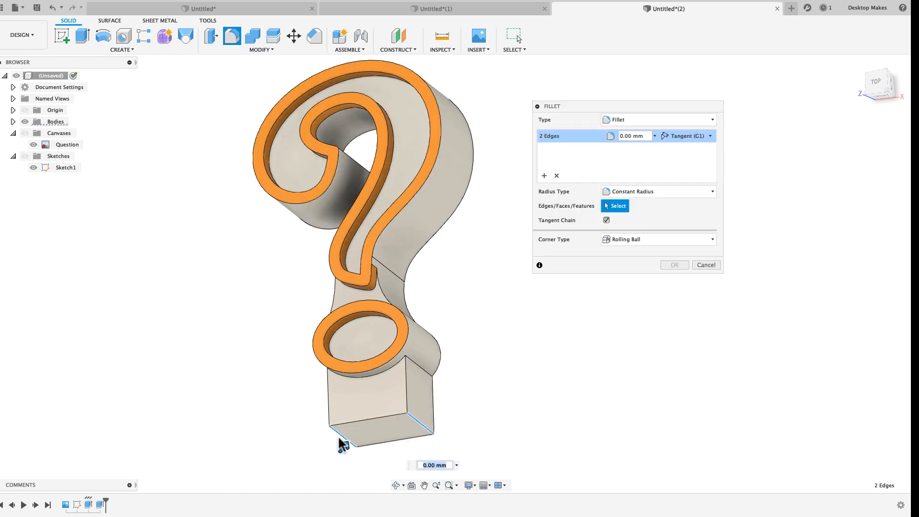
middle_click_drag(331, 407, 352, 371, "shift")
left_click(379, 368)
left_click(376, 366)
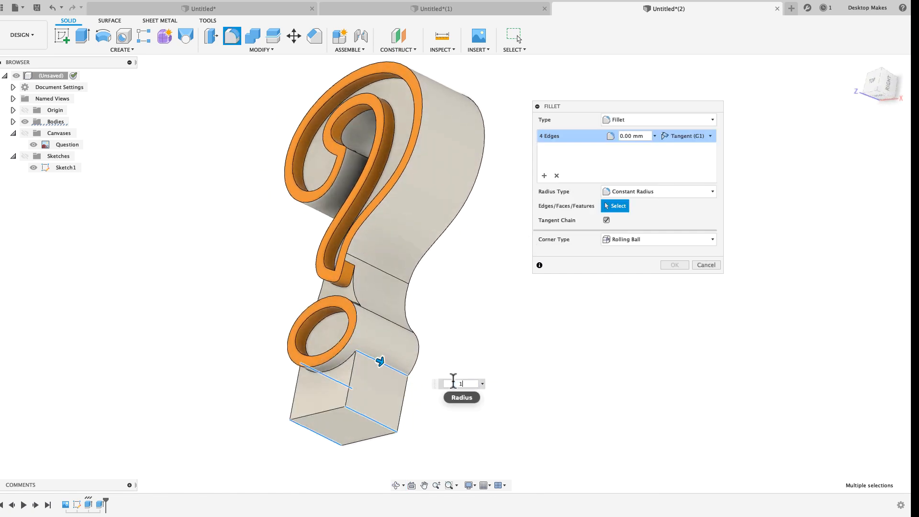
key("Return")
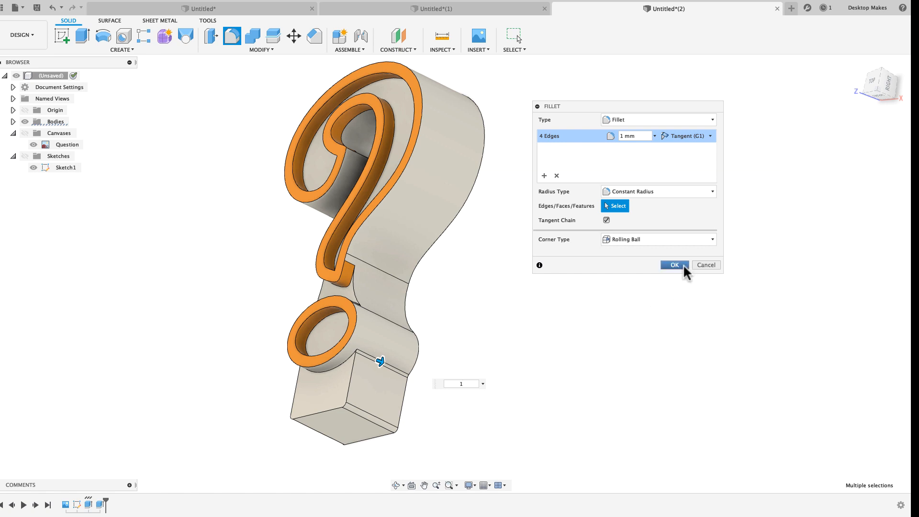
left_click(683, 264)
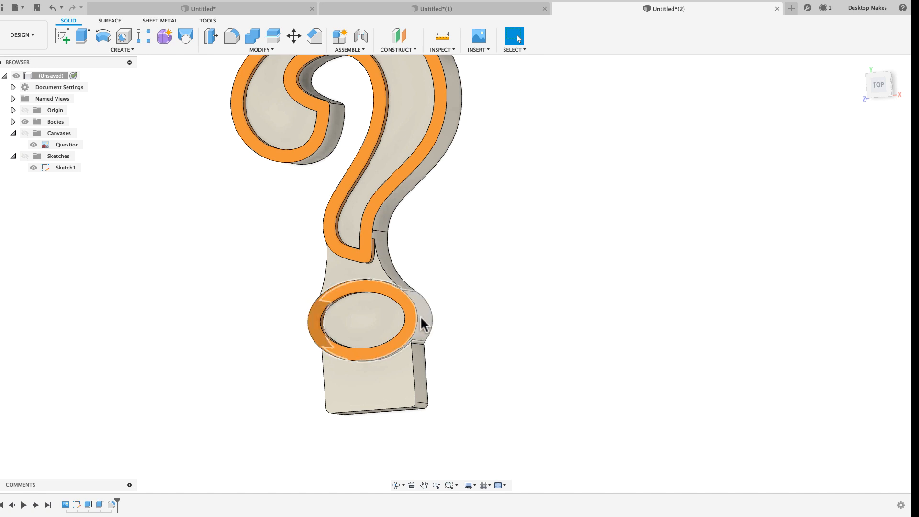
middle_click_drag(410, 338, 483, 327, "shift")
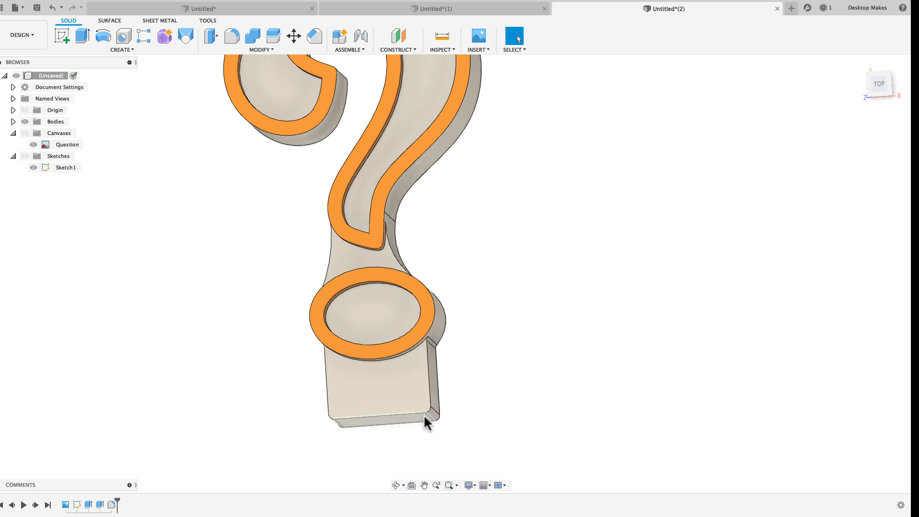
middle_click_drag(337, 414, 320, 377, "shift")
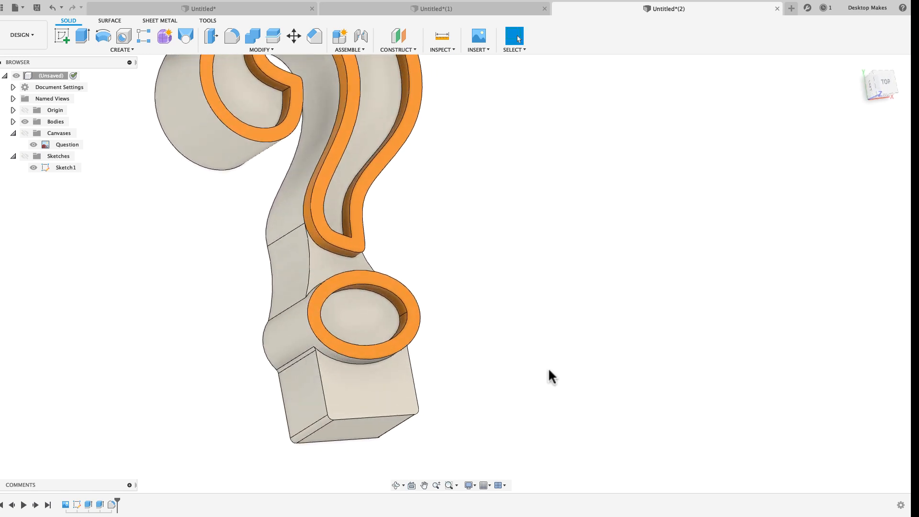
middle_click_drag(547, 375, 419, 371, "shift")
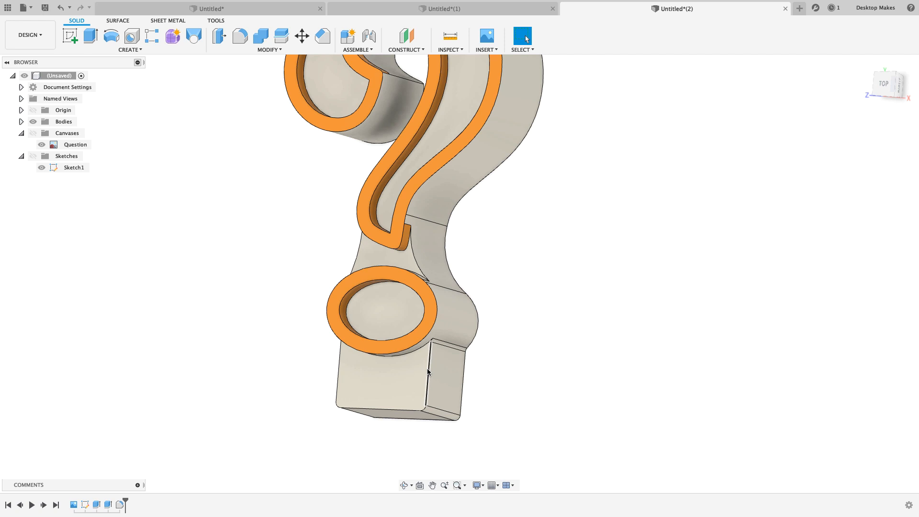
Create a construction plane offset 86 mm from the XZ plane, just above the crown of the question mark.
middle_click_drag(287, 185, 257, 338, "shift")
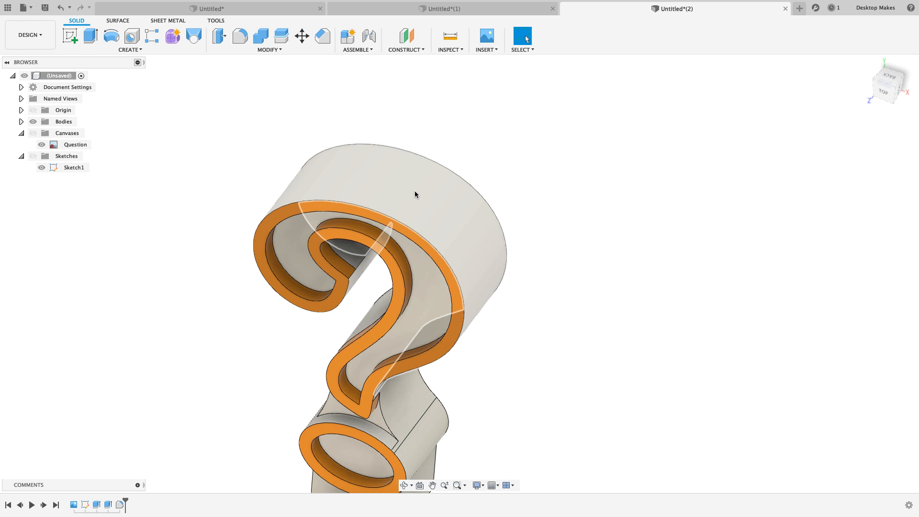
middle_click_drag(574, 349, 522, 272)
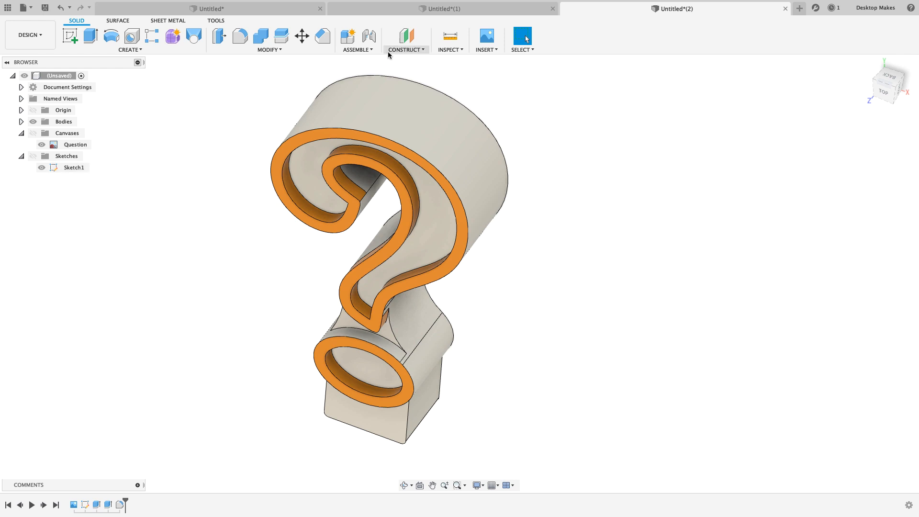
left_click(404, 50)
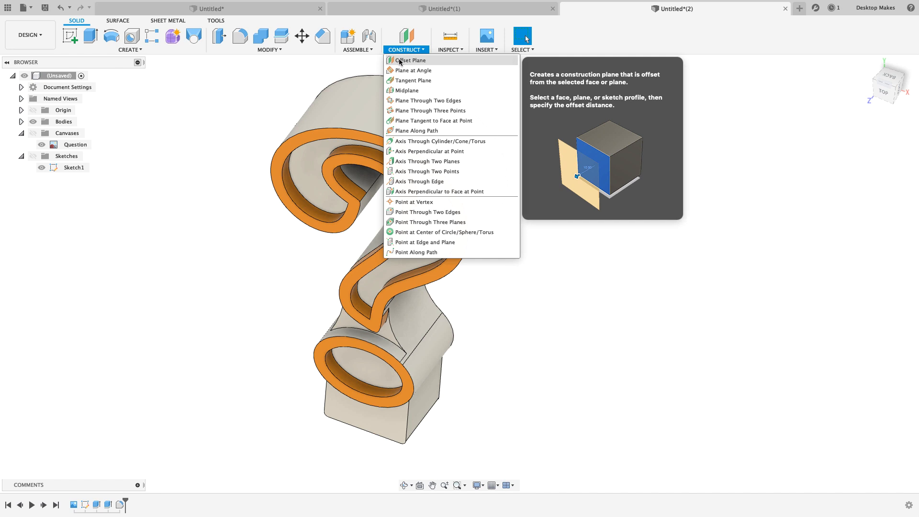
left_click(399, 61)
middle_click_drag(202, 385, 201, 361, "shift")
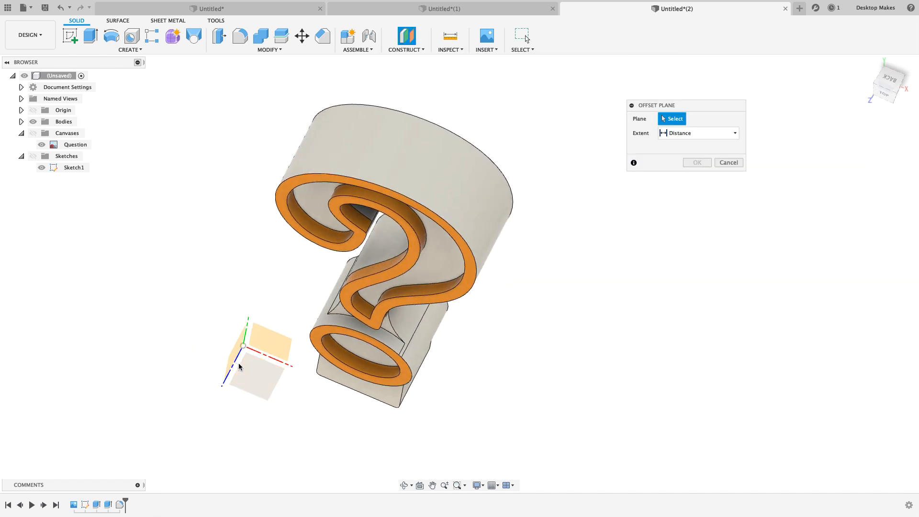
left_click(256, 374)
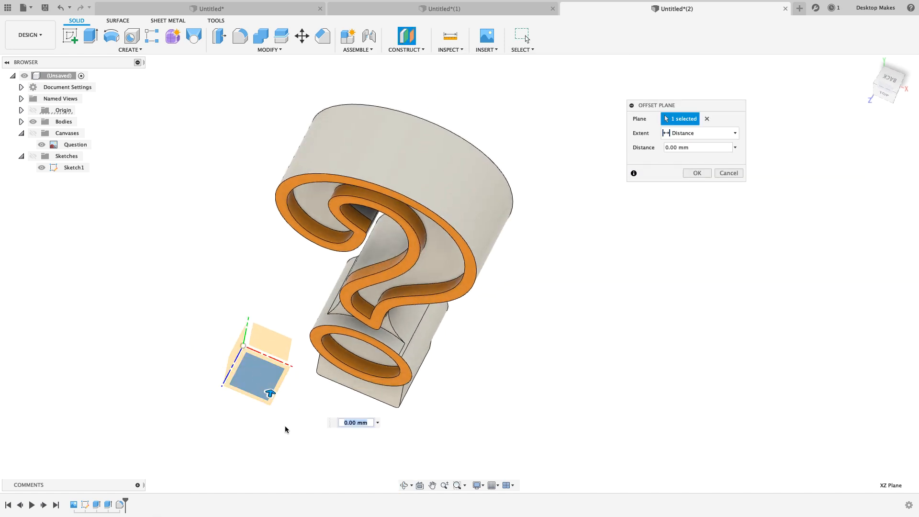
middle_click_drag(285, 426, 285, 414, "shift")
left_click_drag(269, 436, 324, 73)
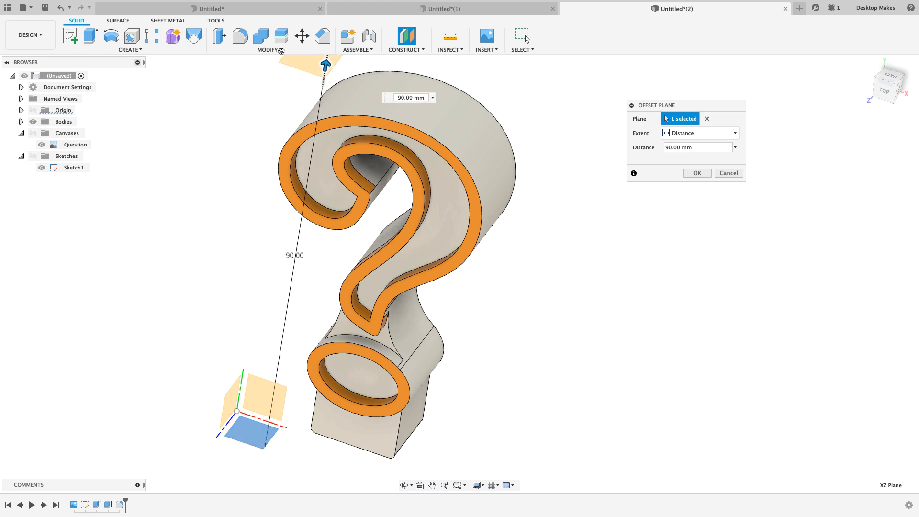
left_click(876, 93)
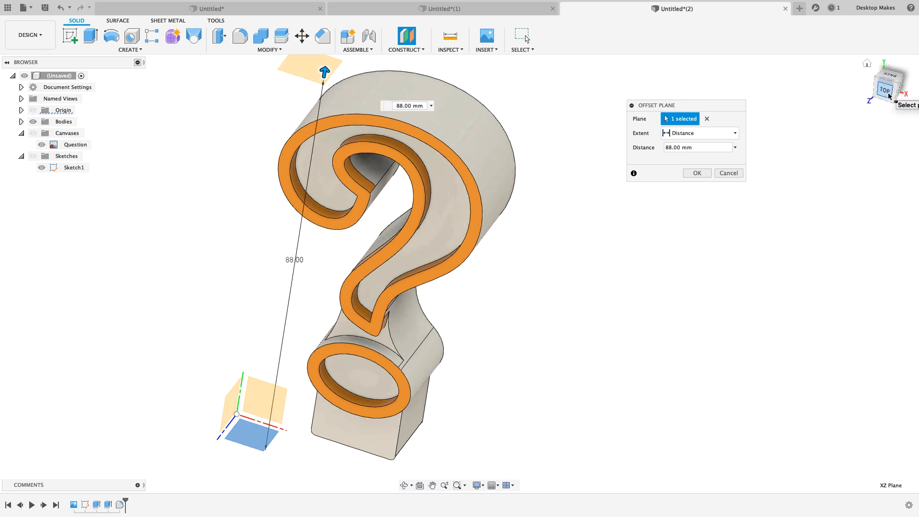
left_click_drag(316, 131, 316, 142)
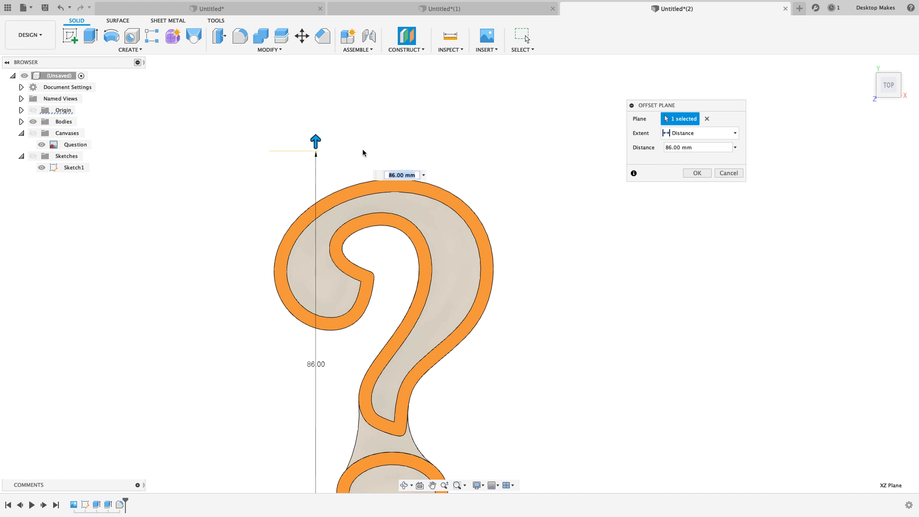
left_click(696, 172)
Start a sketch on the offset plane above the question mark.
left_click(70, 35)
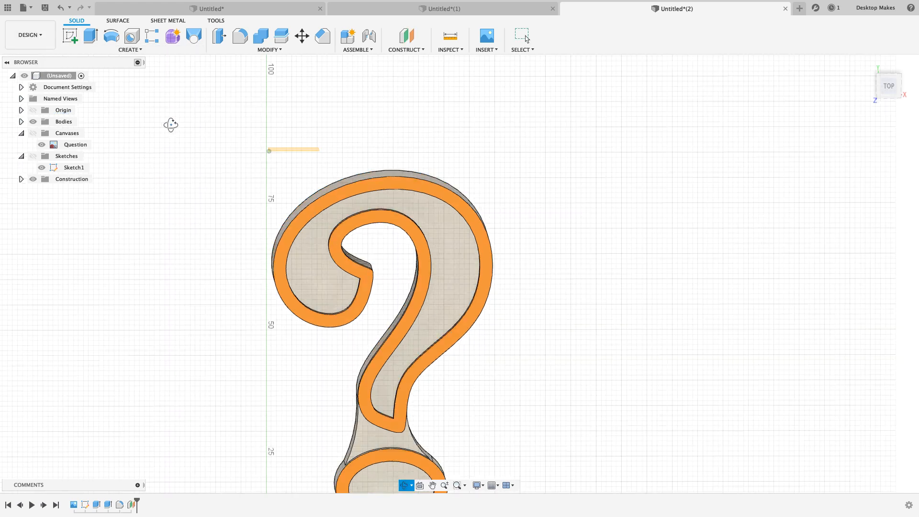
left_click(275, 139)
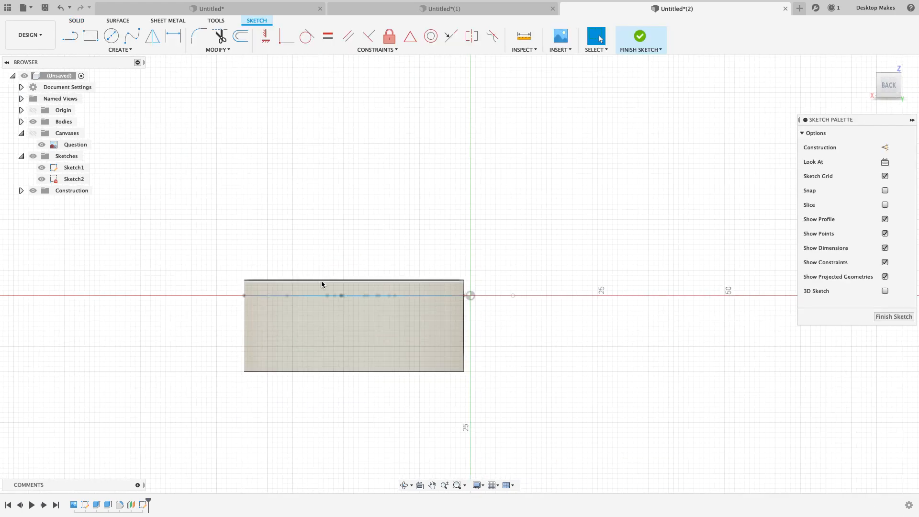
middle_click_drag(236, 287, 279, 232)
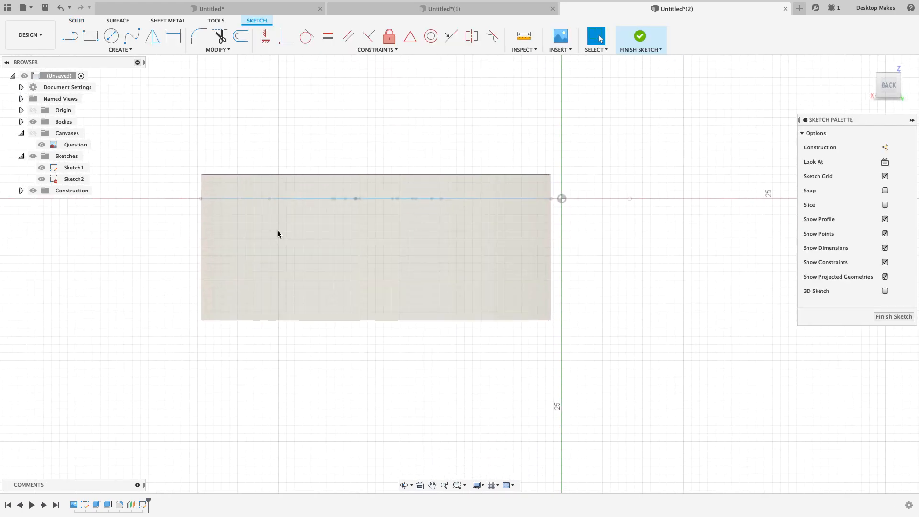
Project the outline of the question mark body onto the sketch, with the projection linked.
key("p")
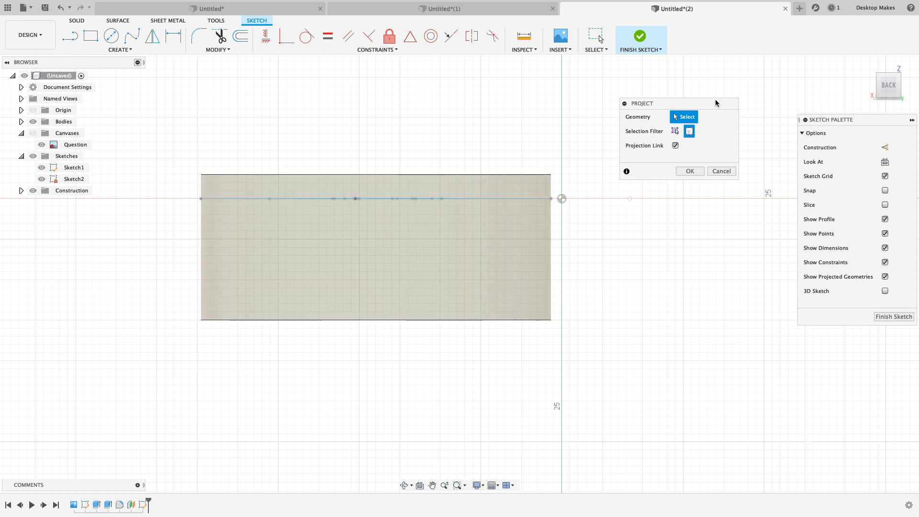
left_click_drag(715, 102, 669, 76)
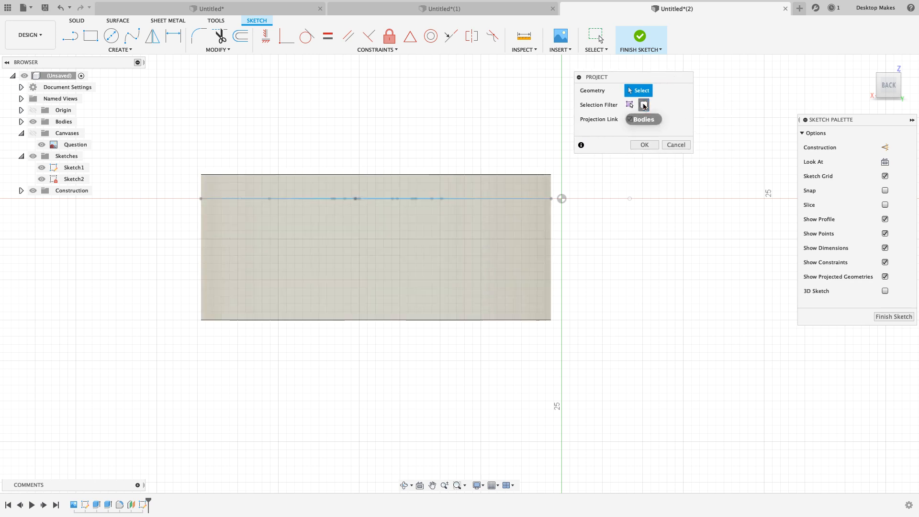
left_click(395, 269)
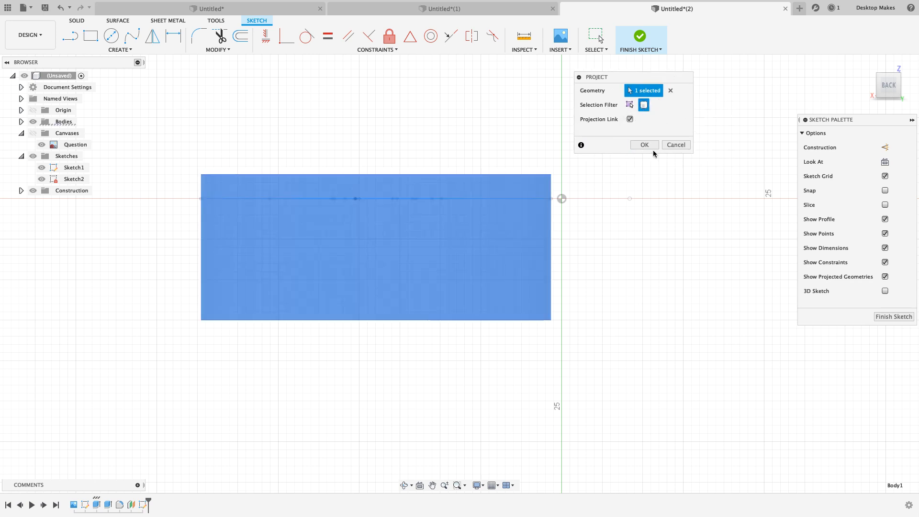
left_click(650, 147)
Draw a 6 mm diameter circle by center and diameter outside the projected rectangle, and reposition it a little closer to the rectangle.
mouse_move(421, 146)
middle_mouse_down()
mouse_move(416, 199)
mouse_move(405, 204)
middle_mouse_up()
left_click(143, 51)
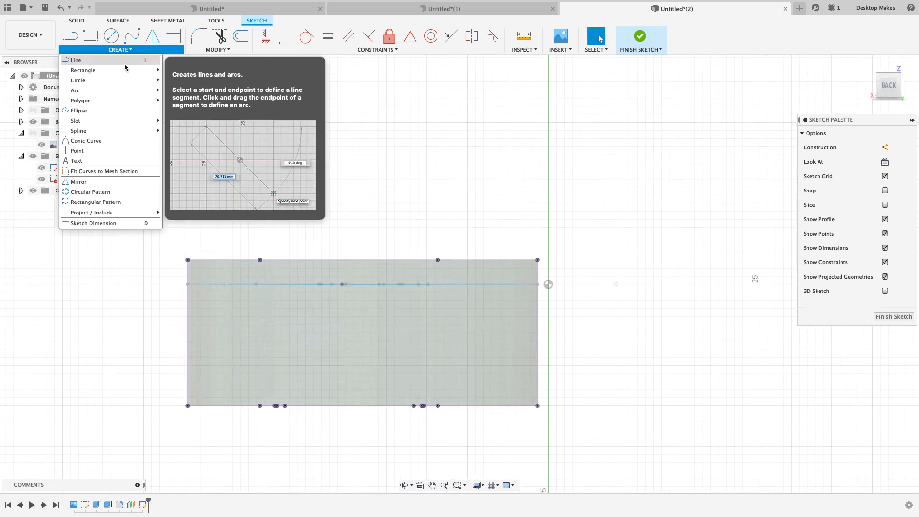
mouse_move(120, 80)
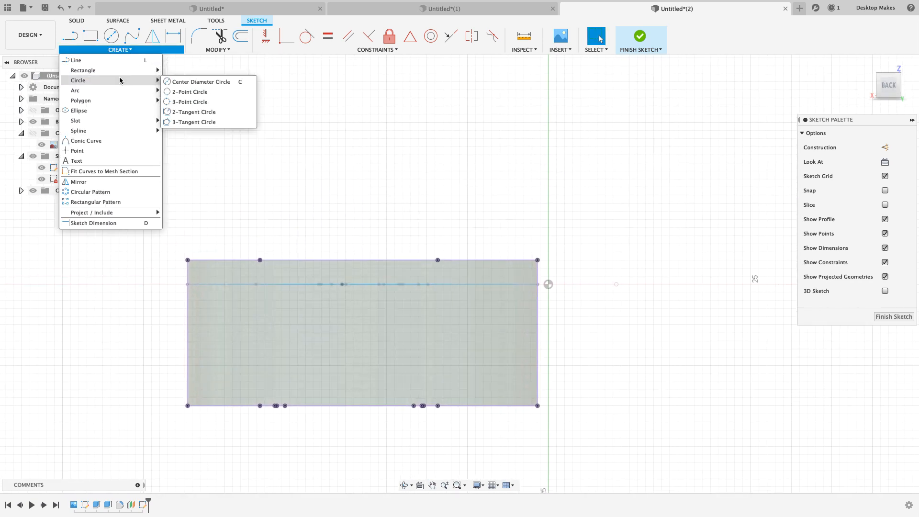
left_click(201, 82)
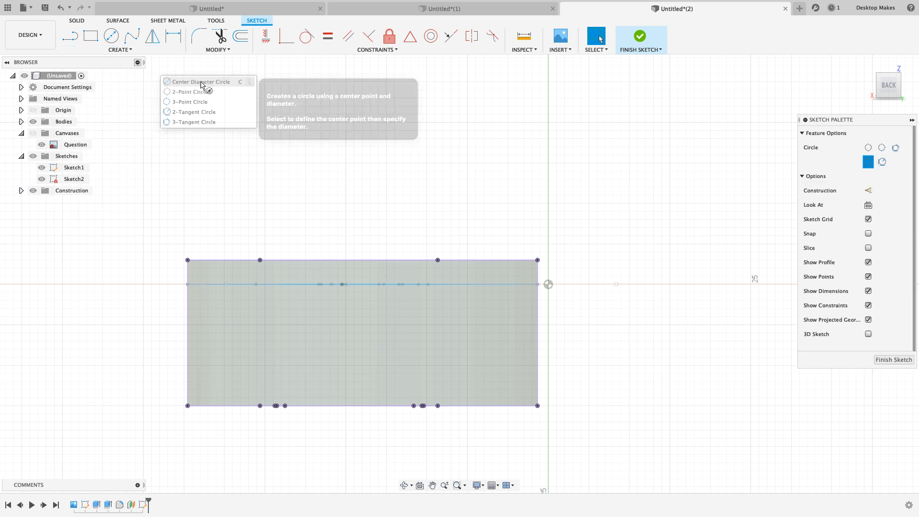
left_click(368, 142)
type("6")
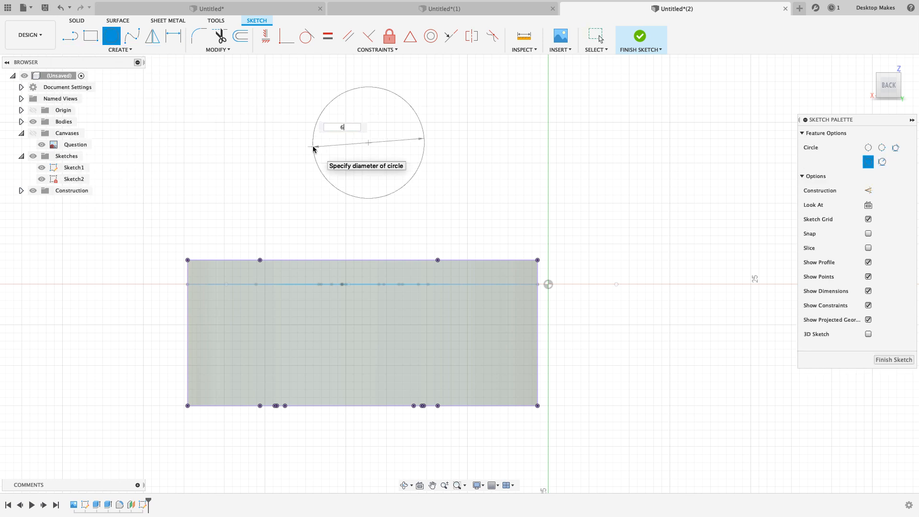
key("Return")
key("Escape")
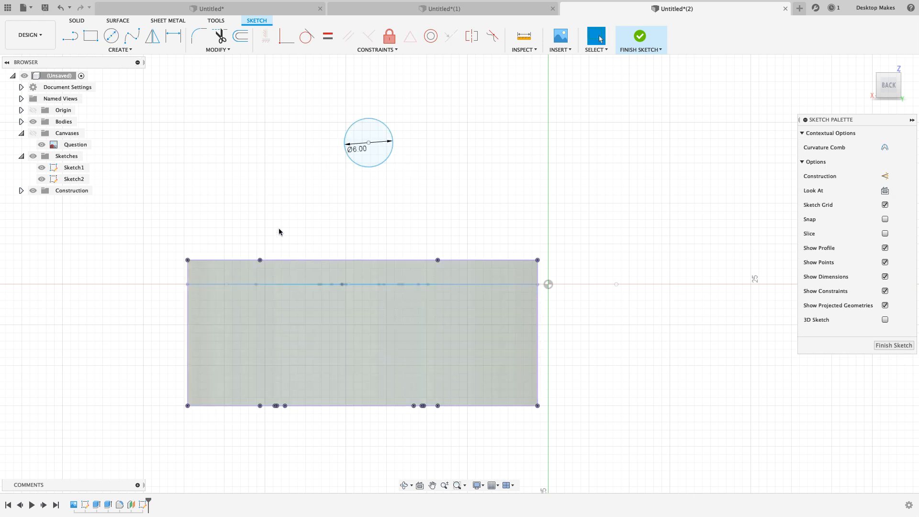
left_click_drag(369, 143, 365, 171)
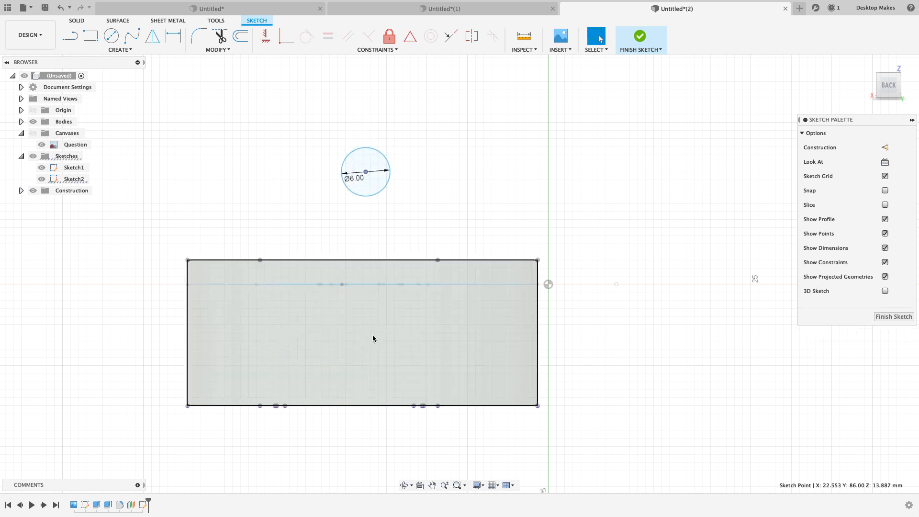
Draw a diagonal line between opposite corners of the projected rectangle and convert it to construction geometry.
left_click(86, 51)
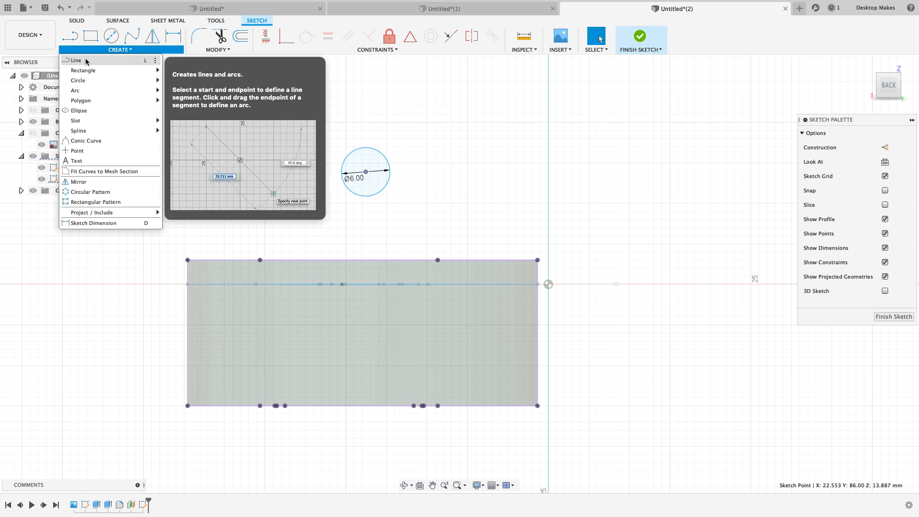
left_click(86, 60)
left_click(188, 259)
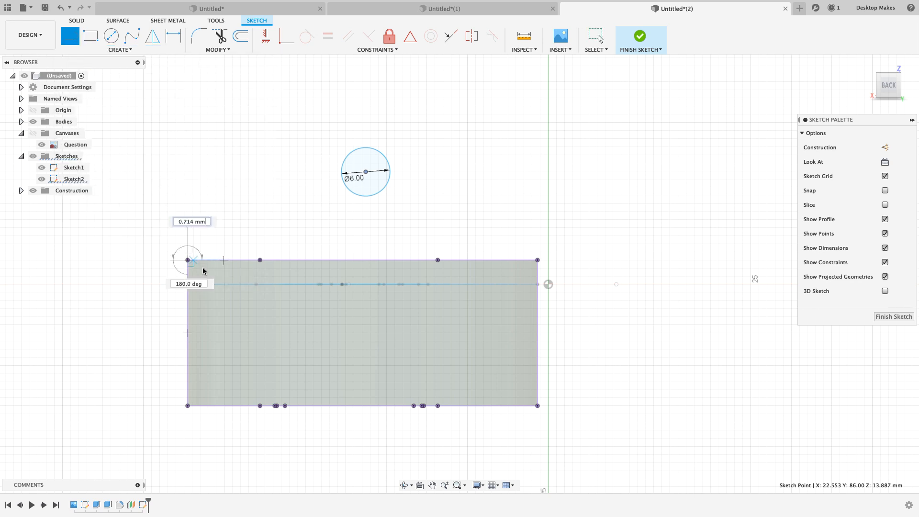
left_click(537, 405)
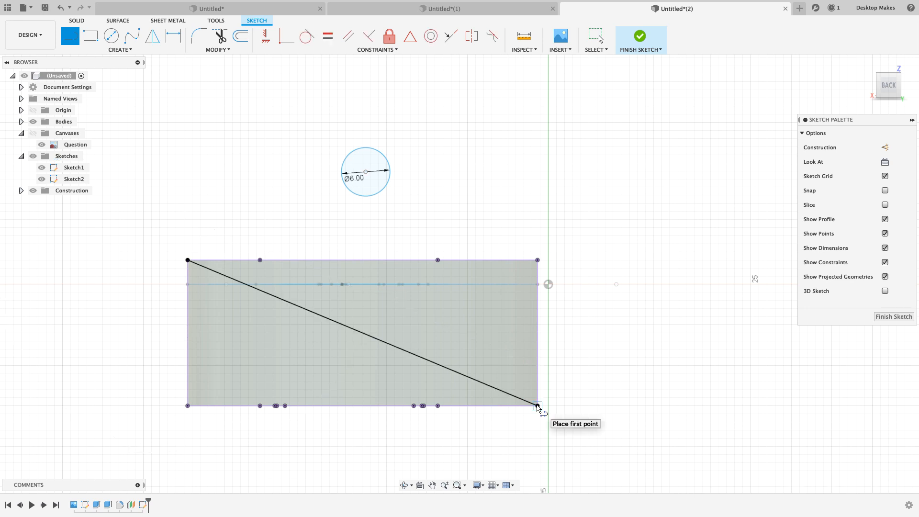
key("Escape")
left_click(426, 363)
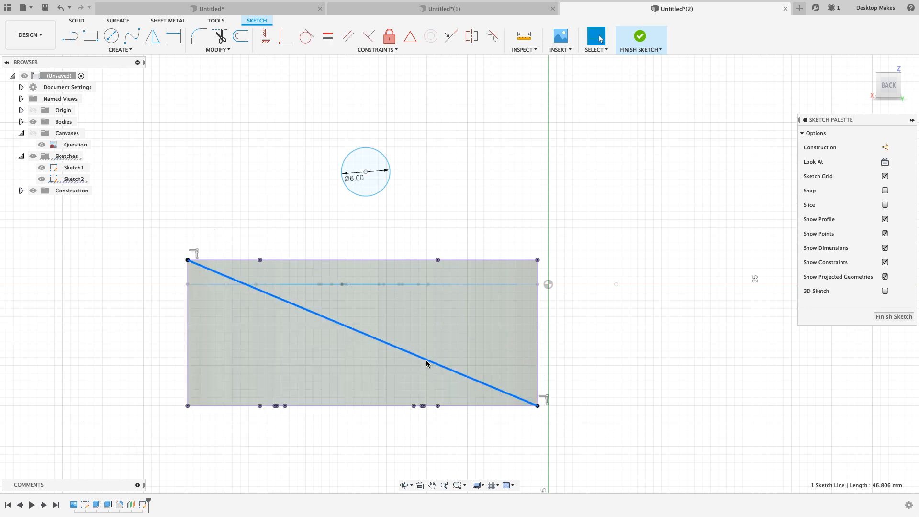
key("x")
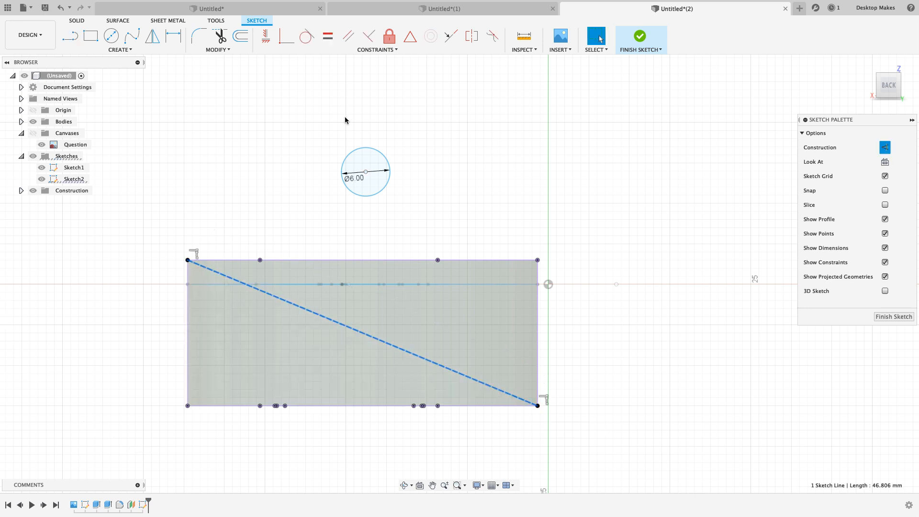
left_click(371, 123)
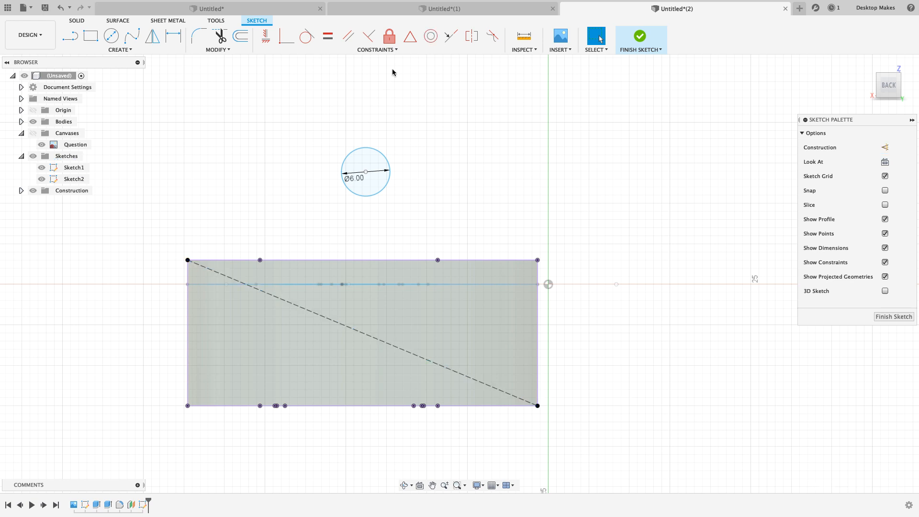
Constrain the circle's center to the midpoint of the diagonal construction line, and finish the sketch.
left_click(410, 38)
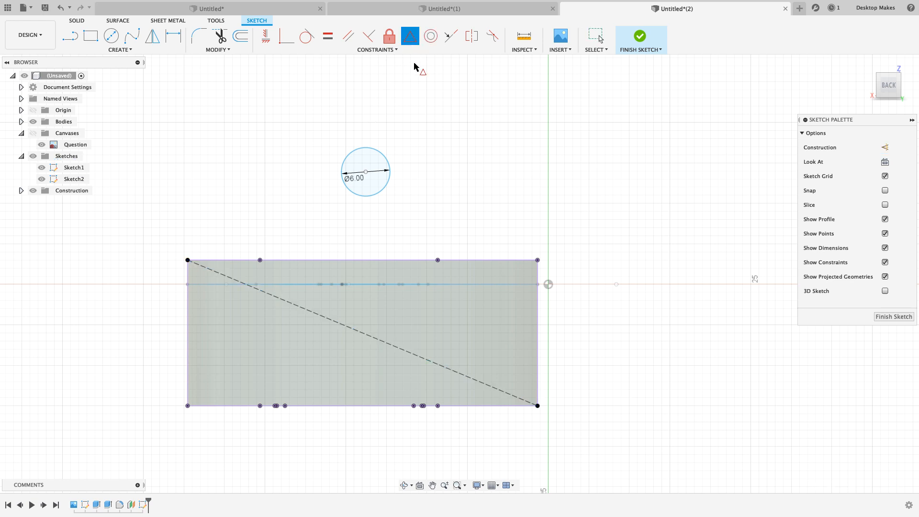
left_click(365, 172)
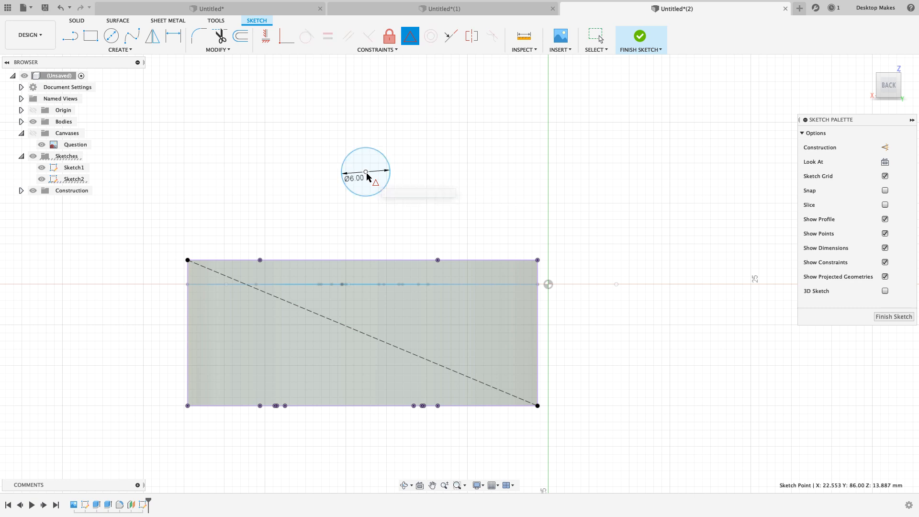
left_click(374, 339)
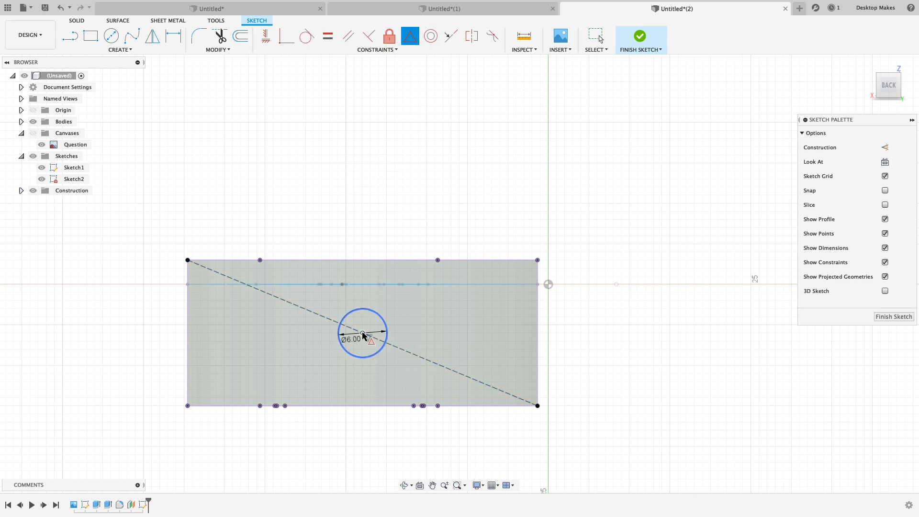
scroll(378, 354, "up", 4)
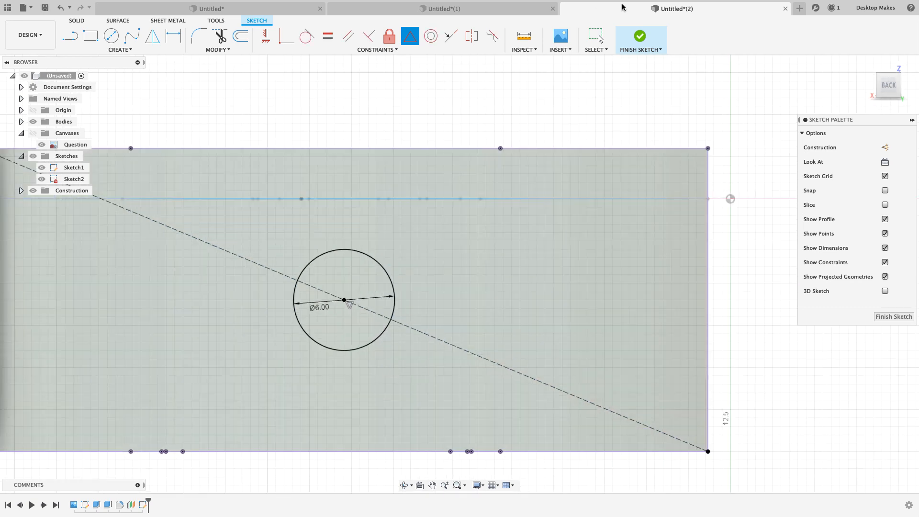
left_click(639, 38)
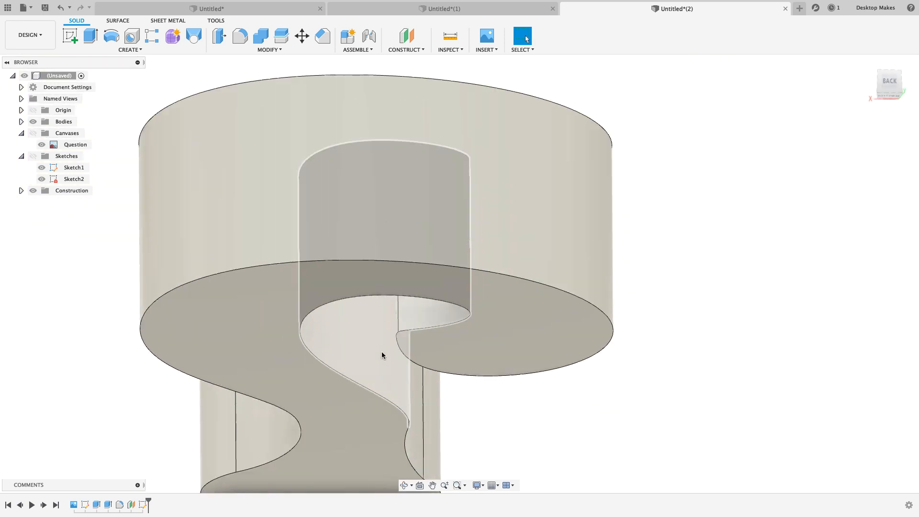
Show the sketches and cut the 6 mm circle into the crown of the question mark by extruding it -13 mm.
left_click(33, 156)
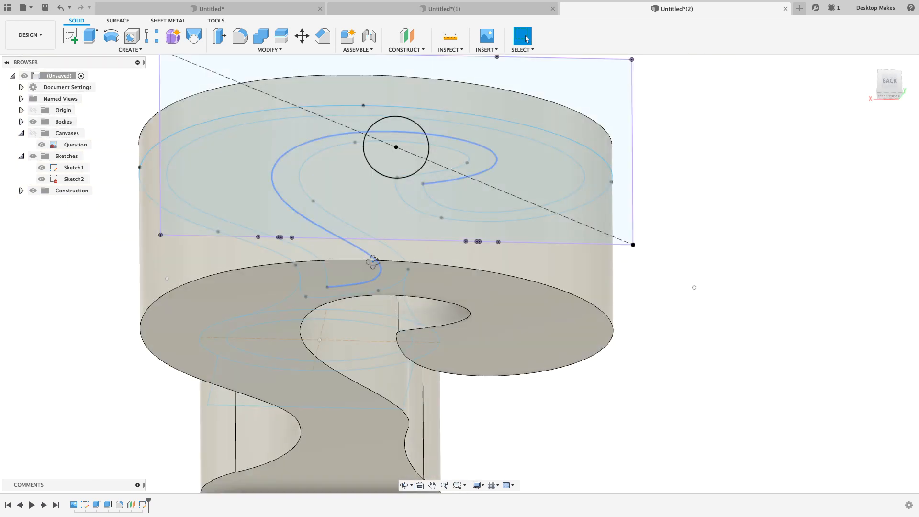
mouse_move(373, 262)
middle_mouse_down("shift")
mouse_move(424, 277)
mouse_move(421, 224)
middle_mouse_up("shift")
left_click(425, 265)
key("e")
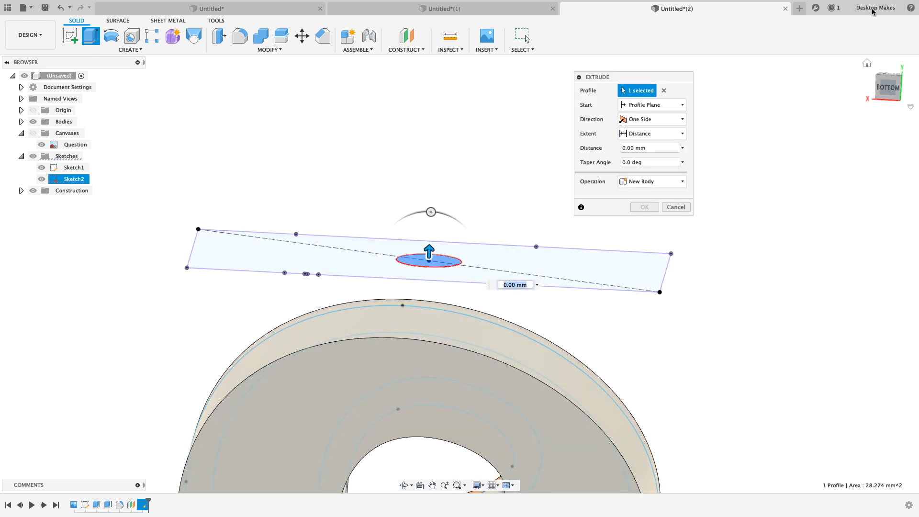
left_click(887, 87)
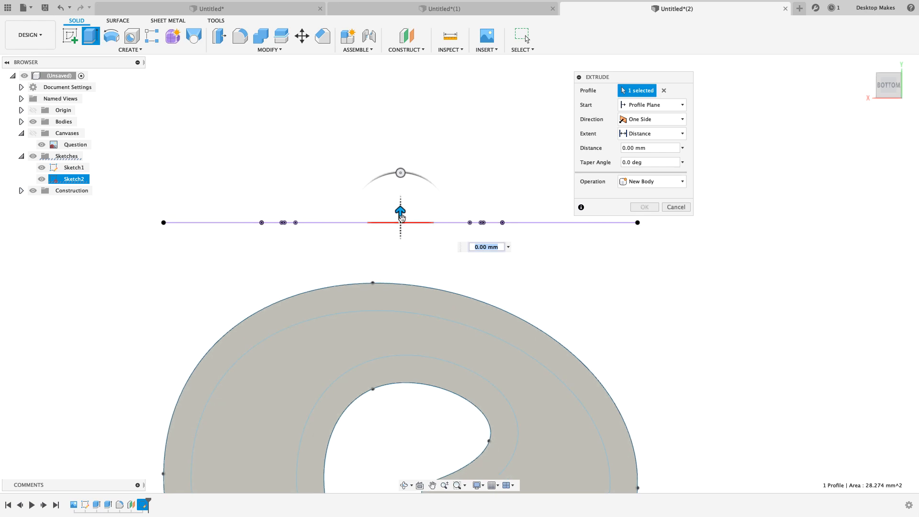
left_click_drag(402, 217, 423, 355)
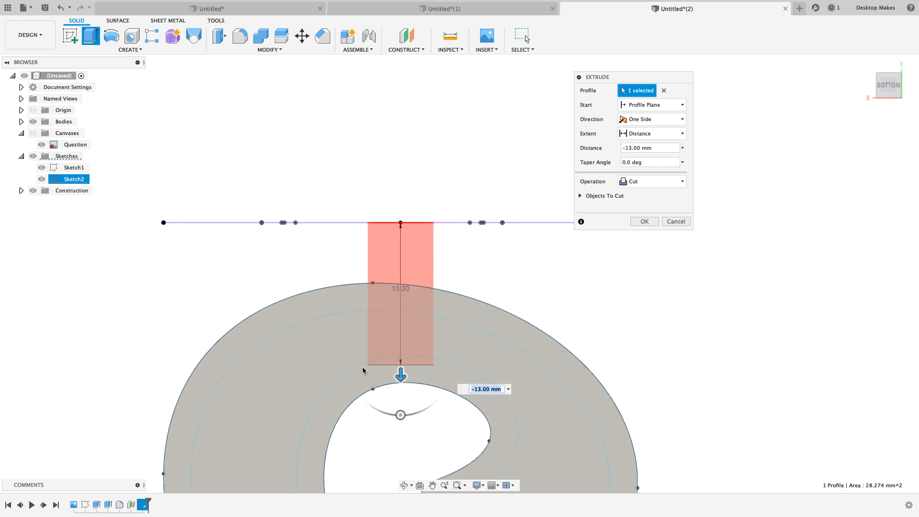
mouse_move(413, 392)
middle_mouse_down()
mouse_move(415, 340)
mouse_move(419, 375)
middle_mouse_up()
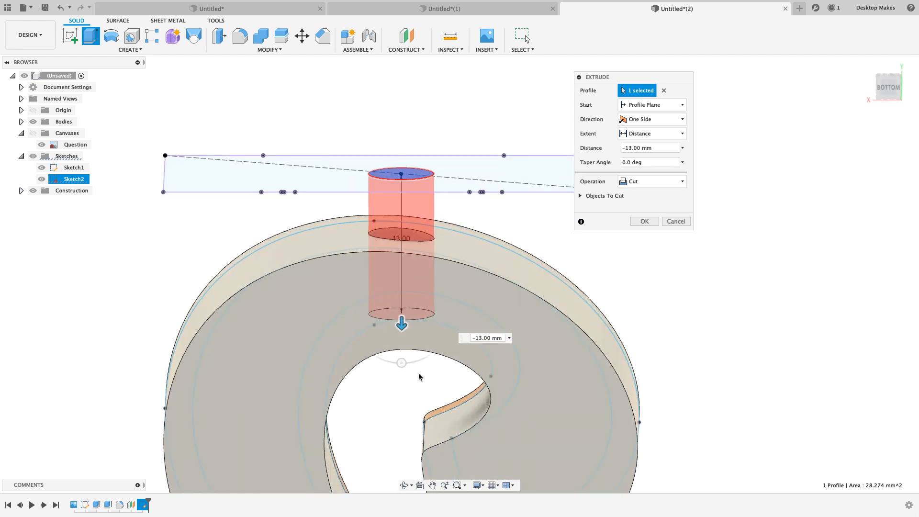
left_click(643, 222)
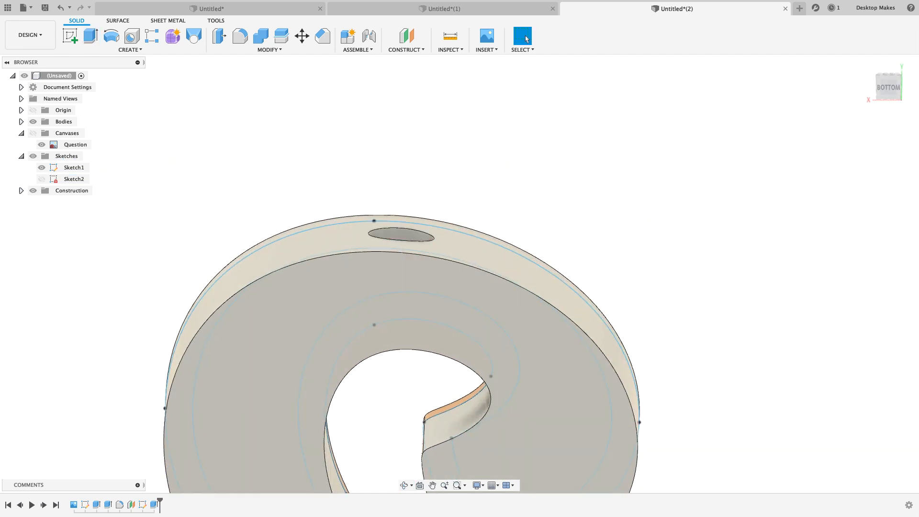
Send the question mark body to PrusaSlicer for 3D printing with medium mesh refinement.
middle_click_drag(467, 228, 660, 334, "shift")
middle_click_drag(660, 334, 467, 342)
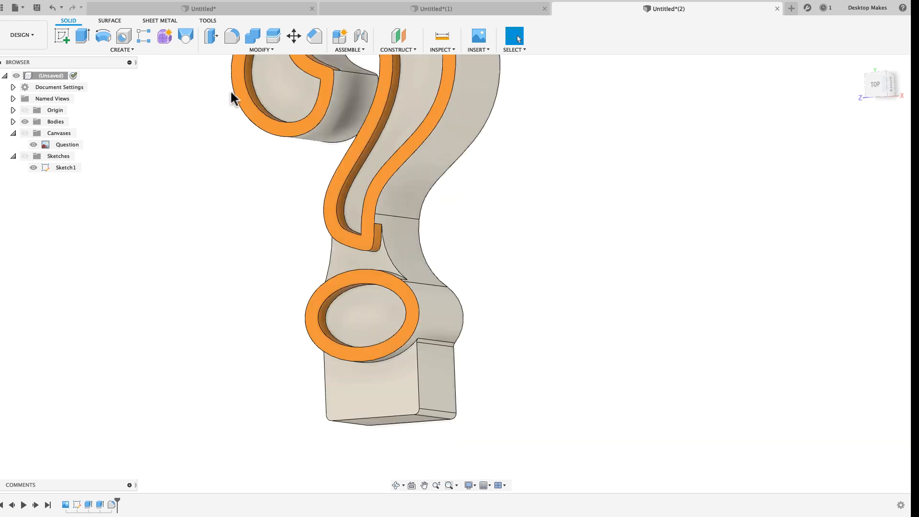
left_click(209, 22)
left_click(77, 48)
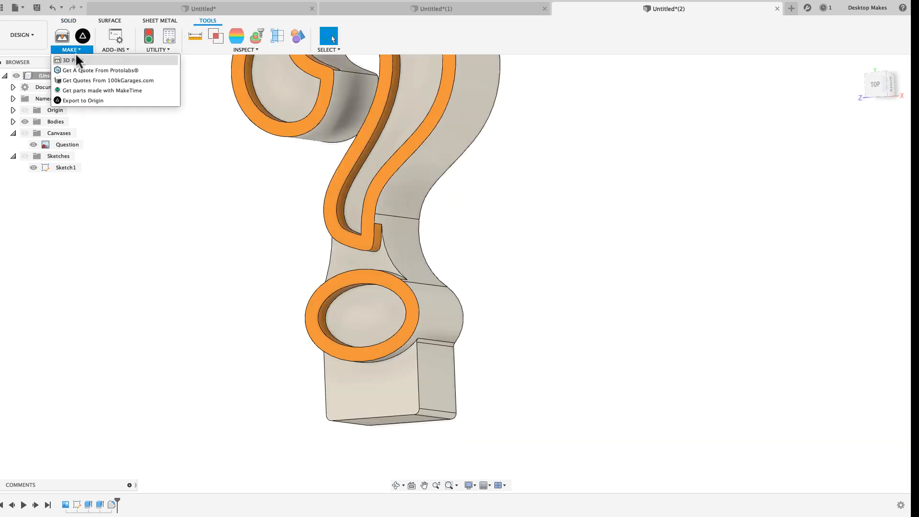
left_click(74, 57)
left_click(391, 155)
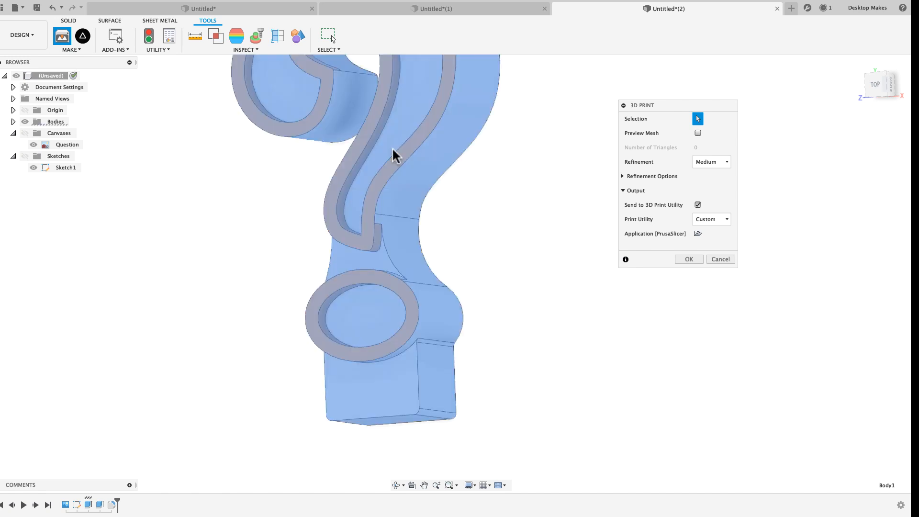
middle_click_drag(394, 150, 337, 218)
scroll(337, 218, "down", 1)
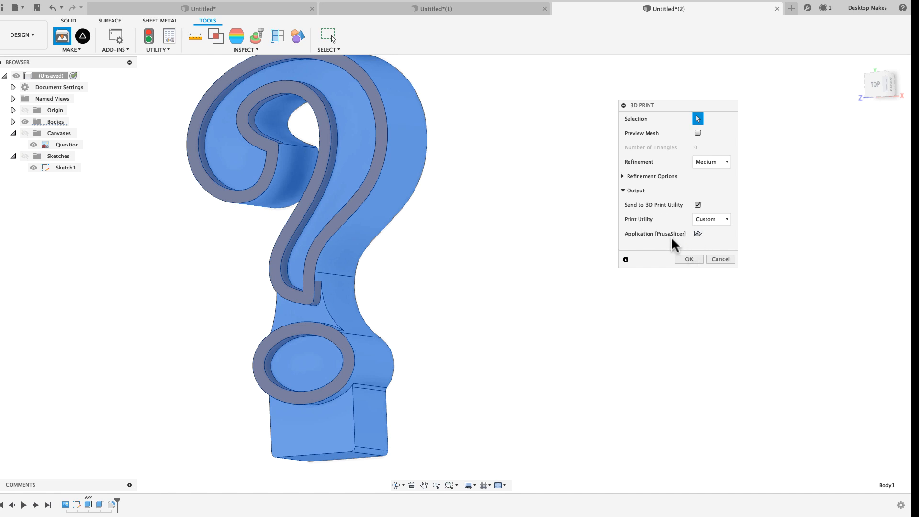
left_click(687, 259)
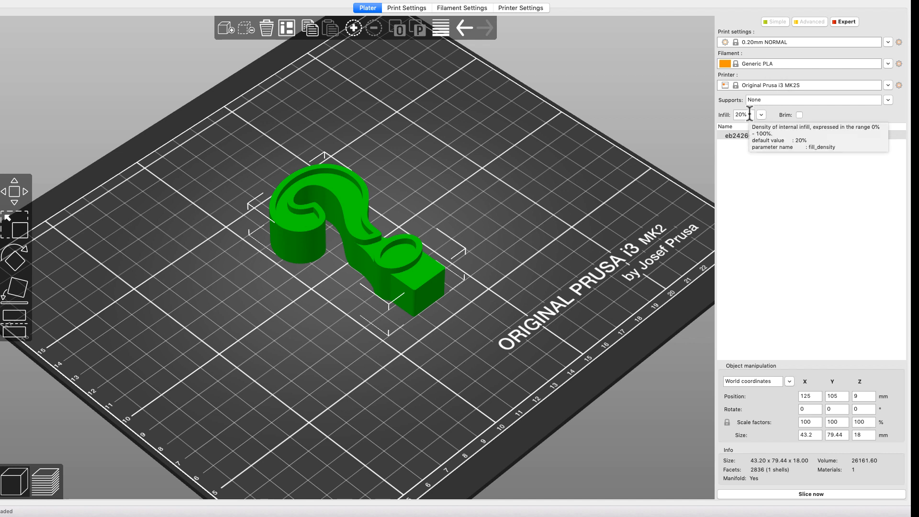
Slice the question mark in PrusaSlicer and set the layer preview to the 15.00 mm layer, just below the raised borders.
left_click(822, 492)
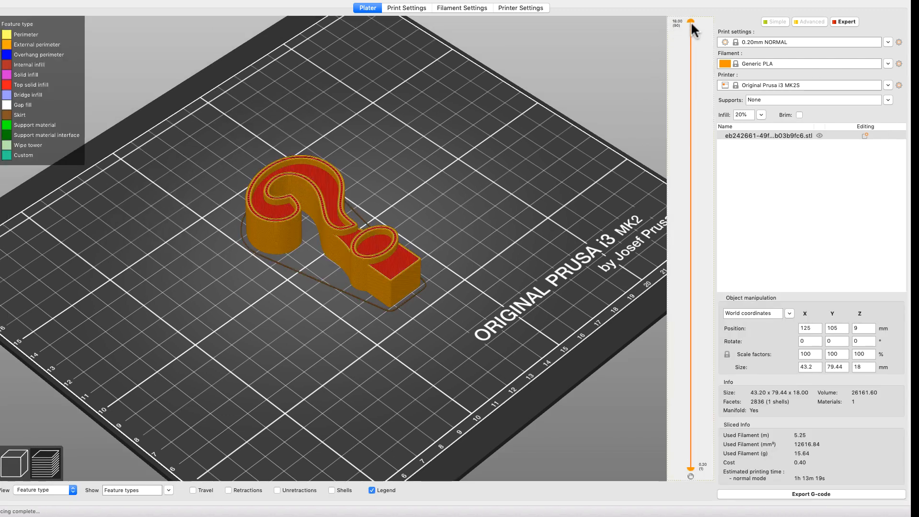
left_click_drag(691, 22, 687, 105)
scroll(343, 245, "up", 3)
scroll(344, 246, "up", 3)
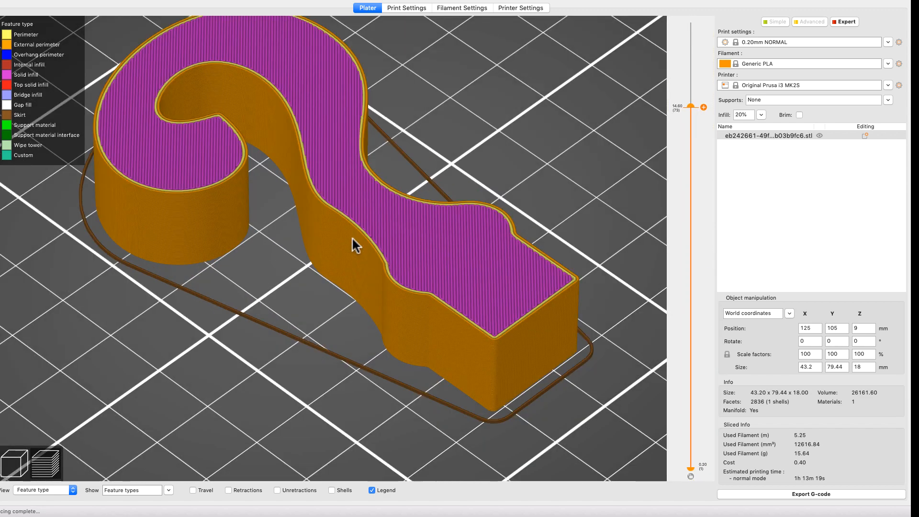
mouse_move(690, 105)
left_mouse_down()
mouse_move(692, 120)
mouse_move(687, 92)
left_mouse_up()
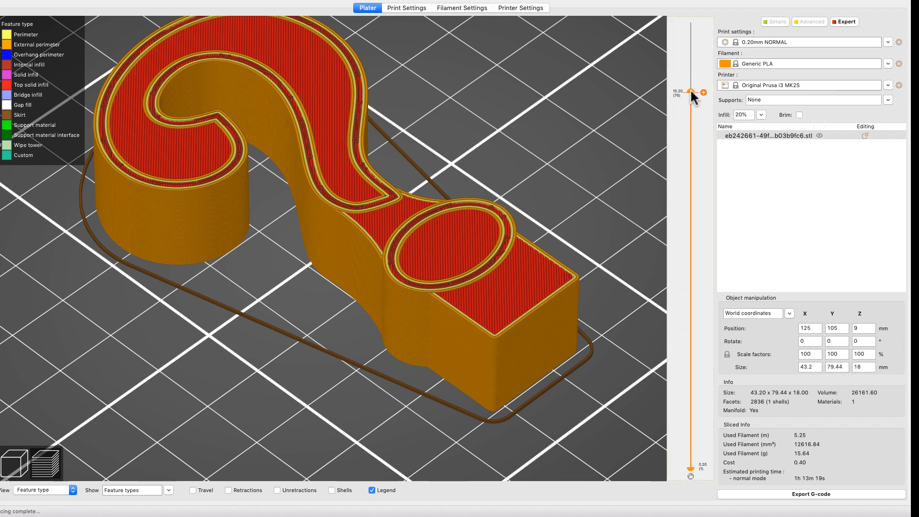
left_click_drag(690, 90, 690, 93)
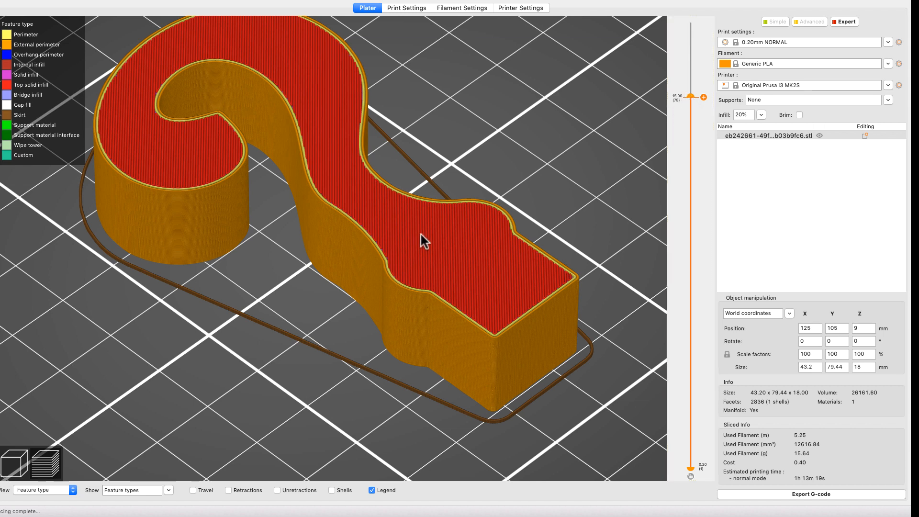
left_click(703, 97)
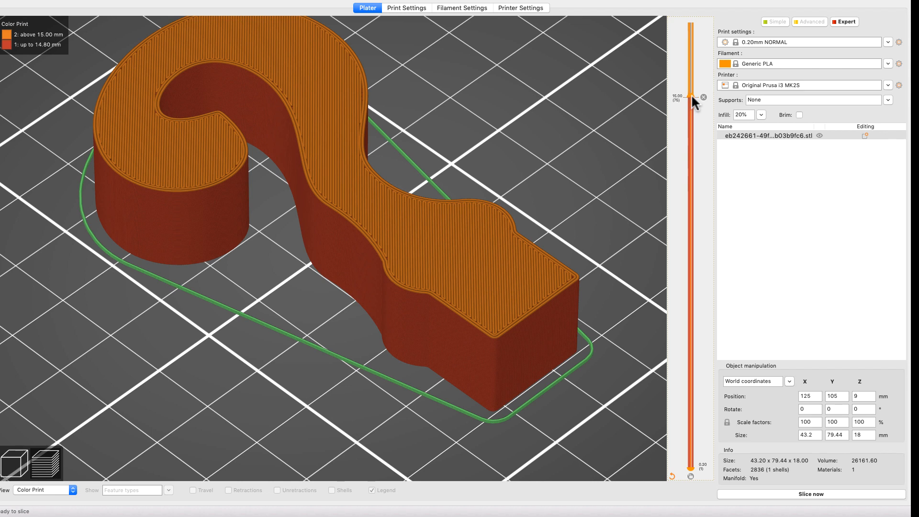
left_click_drag(690, 94, 690, 22)
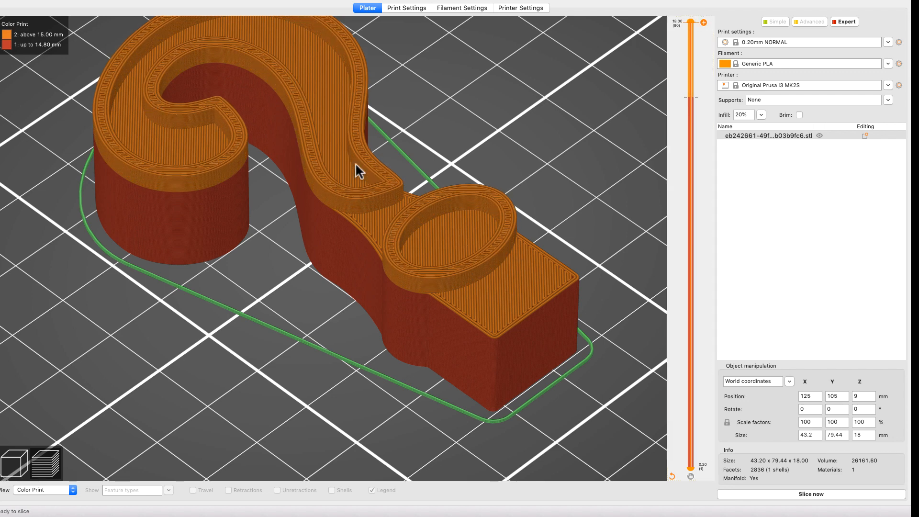
left_click(702, 22)
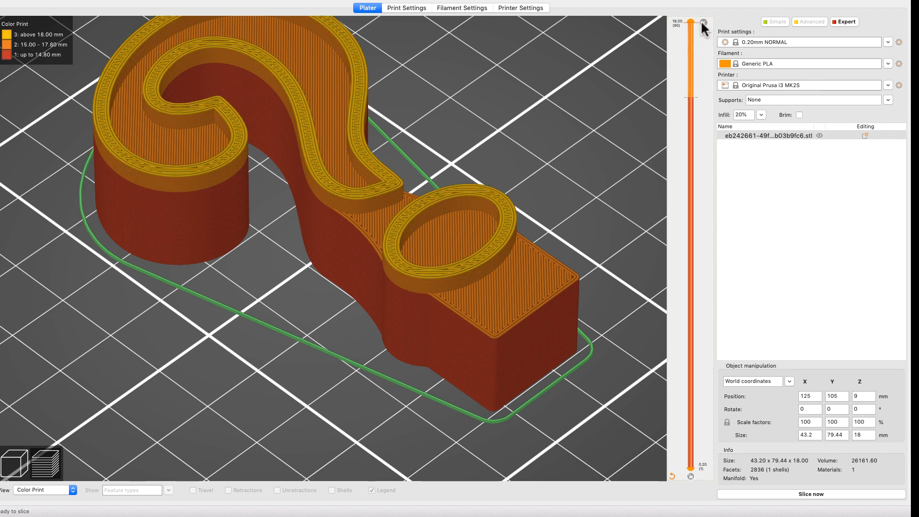
left_click(703, 22)
left_click_drag(688, 21, 697, 96)
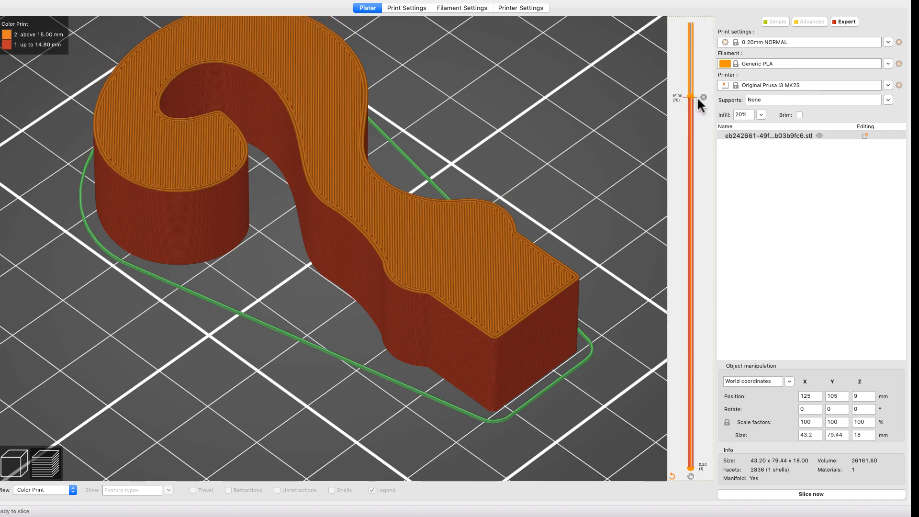
left_click(703, 97)
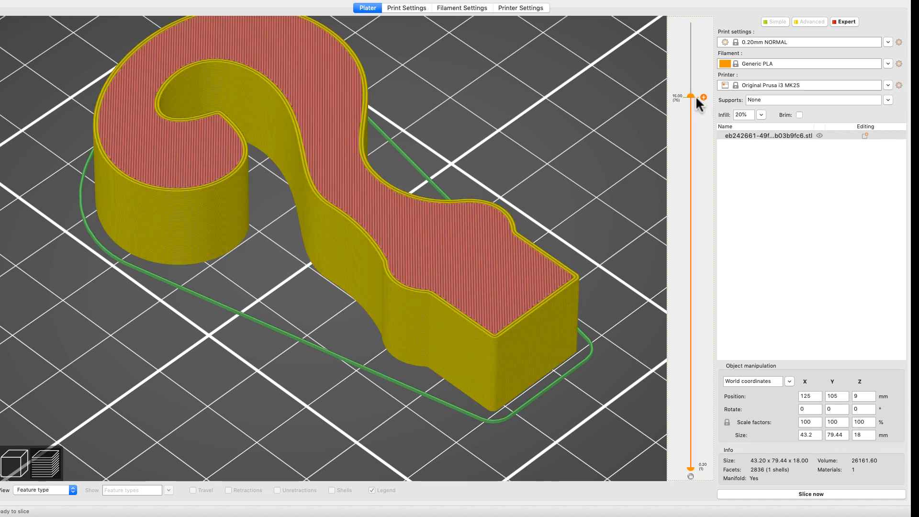
Add a color change at the 15.20 mm layer, where the raised borders begin, and check it in the layer preview.
scroll(696, 98, "up", 1)
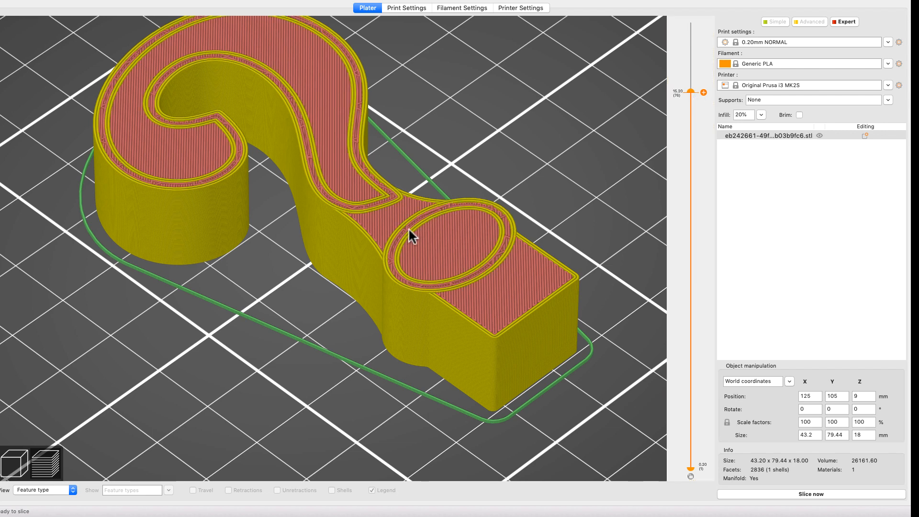
left_click(704, 92)
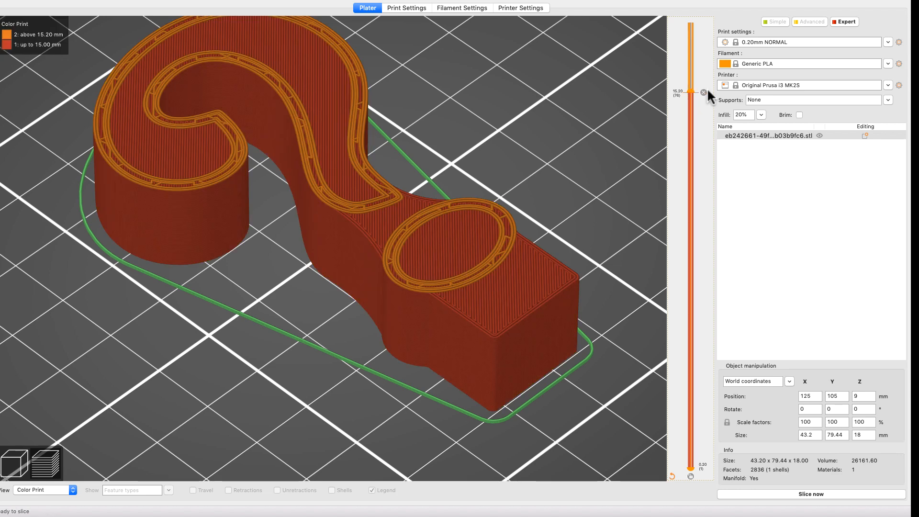
left_click_drag(689, 90, 690, 42)
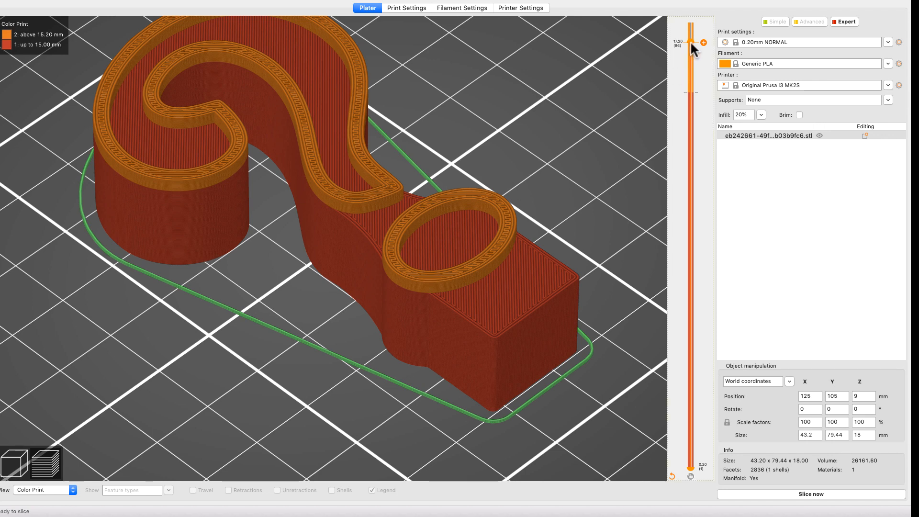
left_click_drag(690, 41, 690, 92)
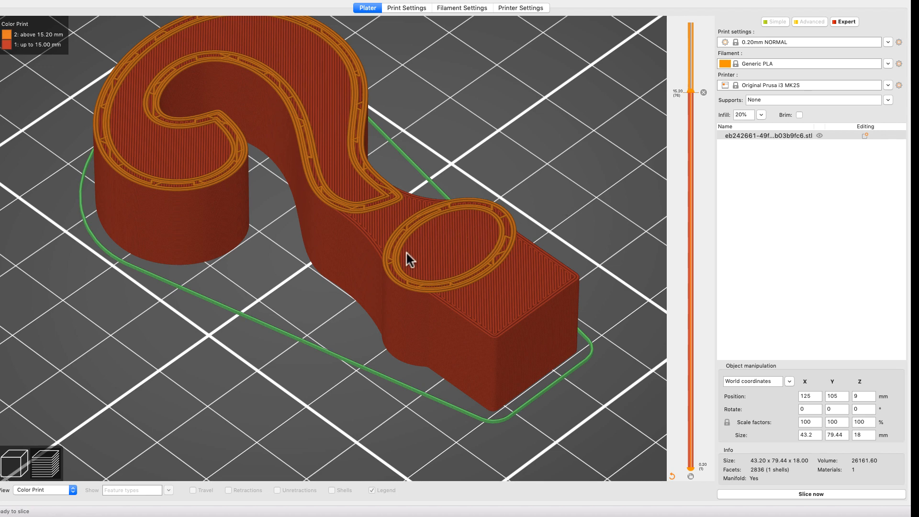
Preview the question mark up to the 18.00 mm layer and slice it again with the color change.
left_click_drag(689, 90, 692, 20)
scroll(497, 191, "up", 5)
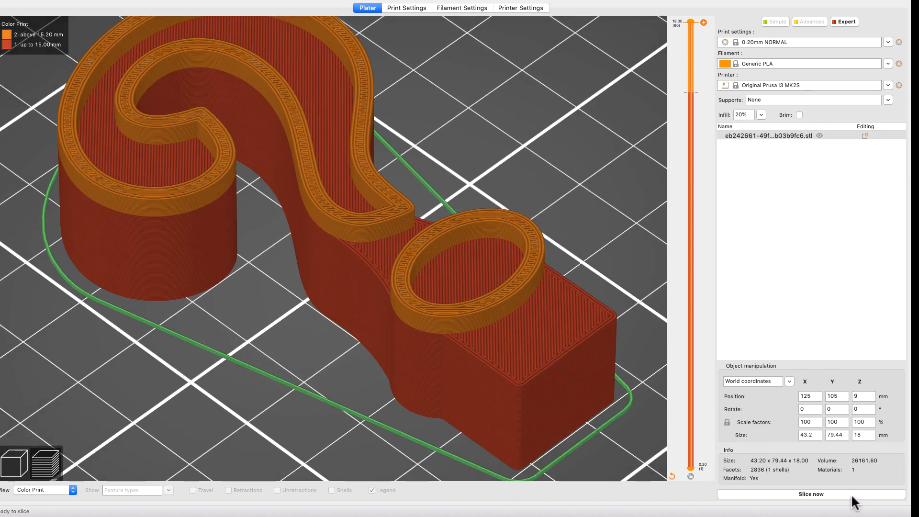
left_click(851, 493)
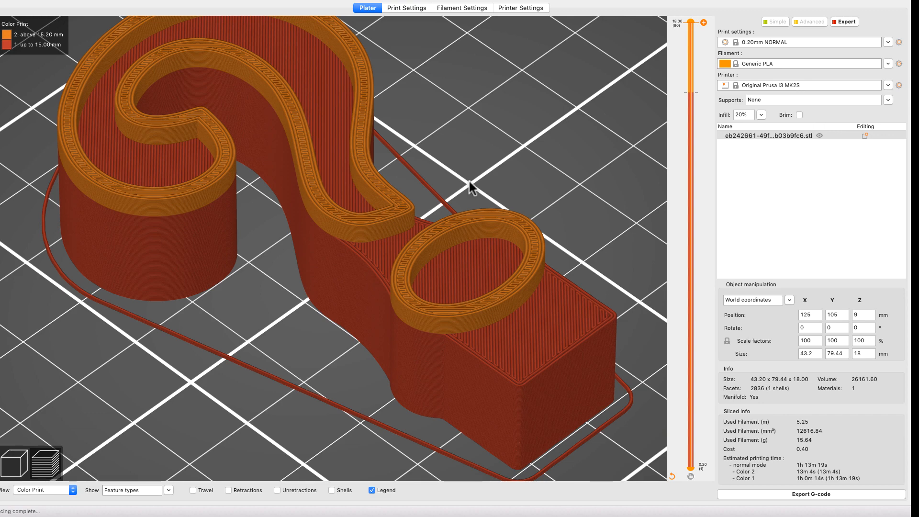
scroll(434, 133, "up", 2)
scroll(433, 134, "down", 5)
scroll(433, 134, "down", 2)
scroll(404, 246, "up", 2)
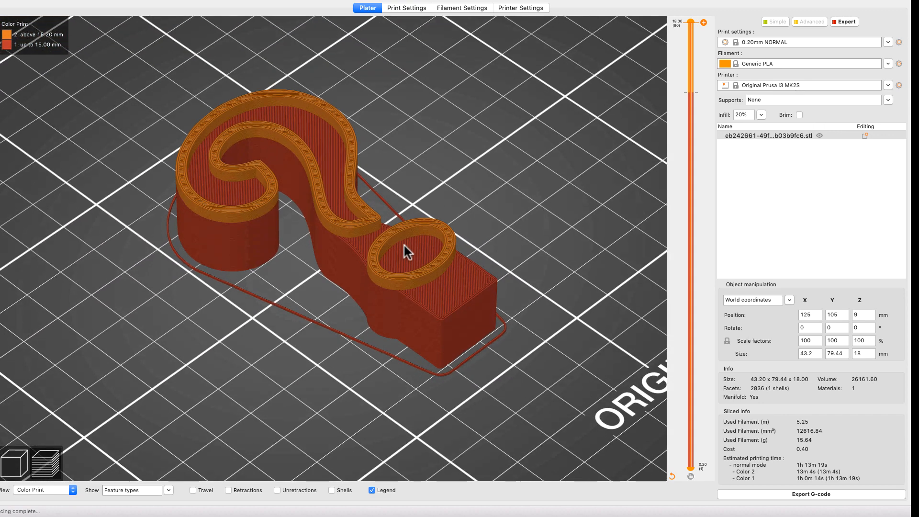